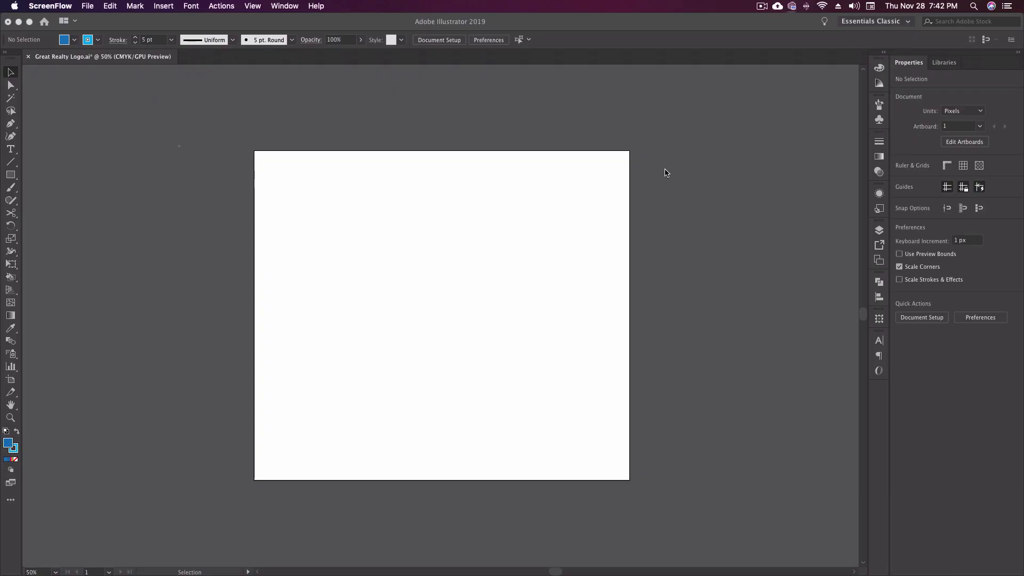
# Tear the shape tools off the Rectangle tool into a floating panel placed at the upper right
pyautogui.click(11, 180)
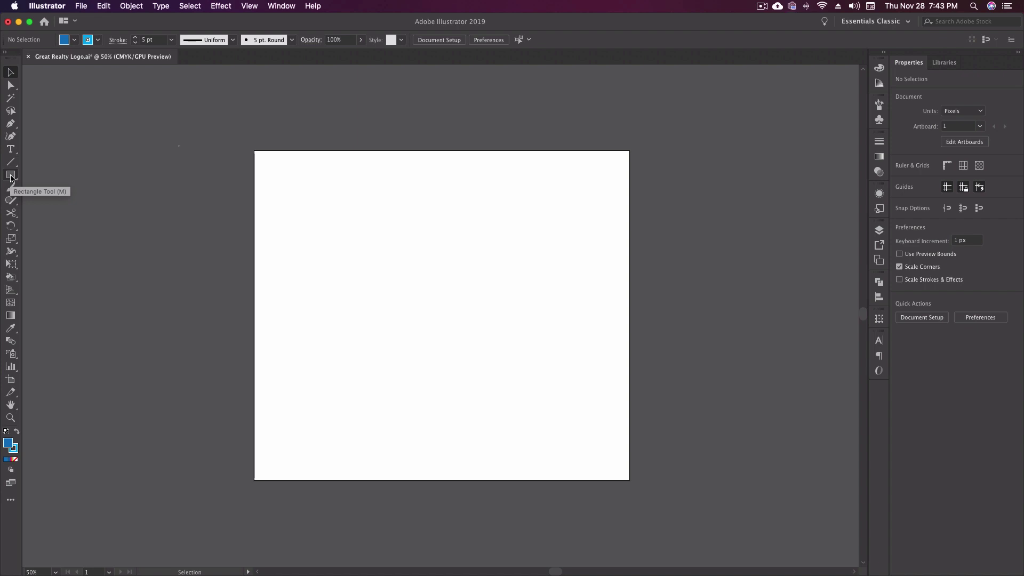
pyautogui.click(11, 179)
pyautogui.moveTo(12, 178); pyautogui.dragTo(132, 208)
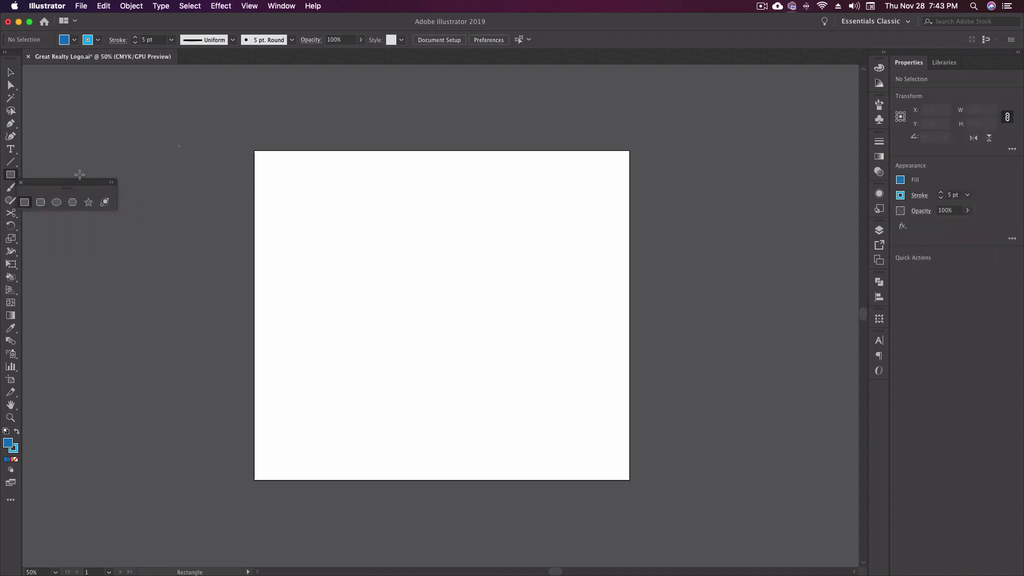
pyautogui.moveTo(70, 182); pyautogui.dragTo(725, 127)
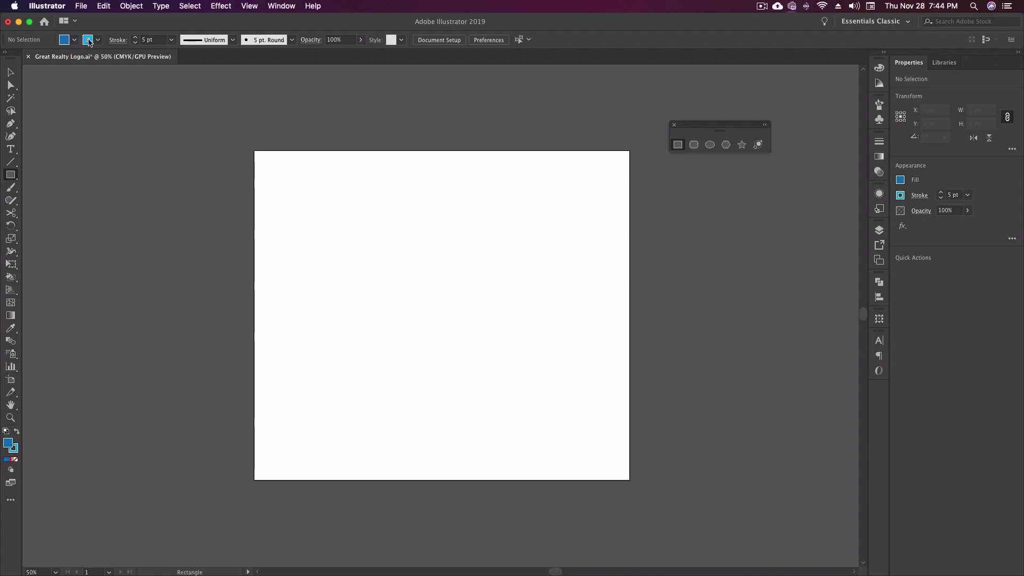
# Set a 5 pt stroke, then draw a tall rectangle, two squares and a wide bar
pyautogui.click(149, 40)
pyautogui.write('5')
pyautogui.moveTo(299, 188); pyautogui.dragTo(395, 341)
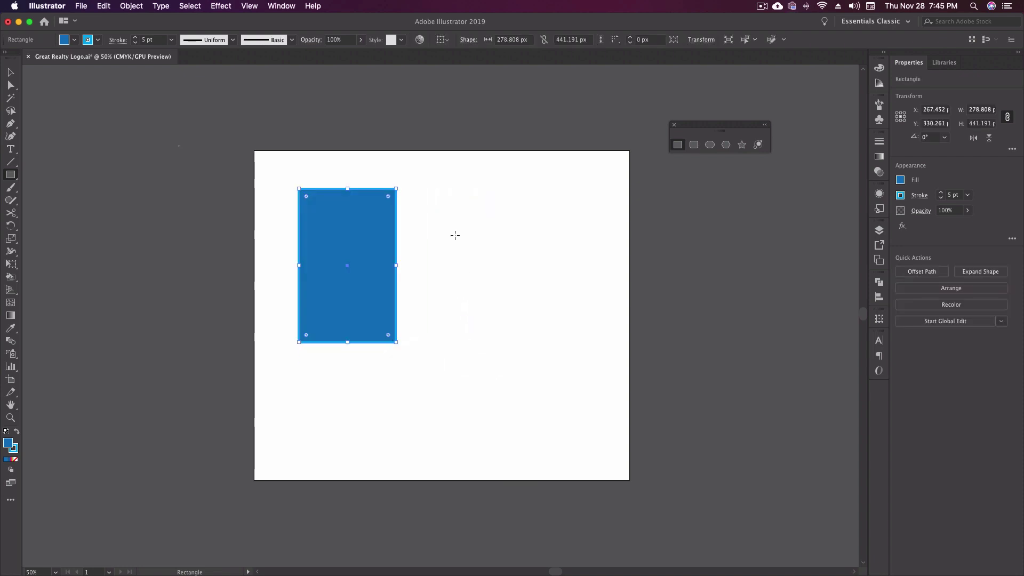
pyautogui.moveTo(436, 199); pyautogui.dragTo(537, 301)
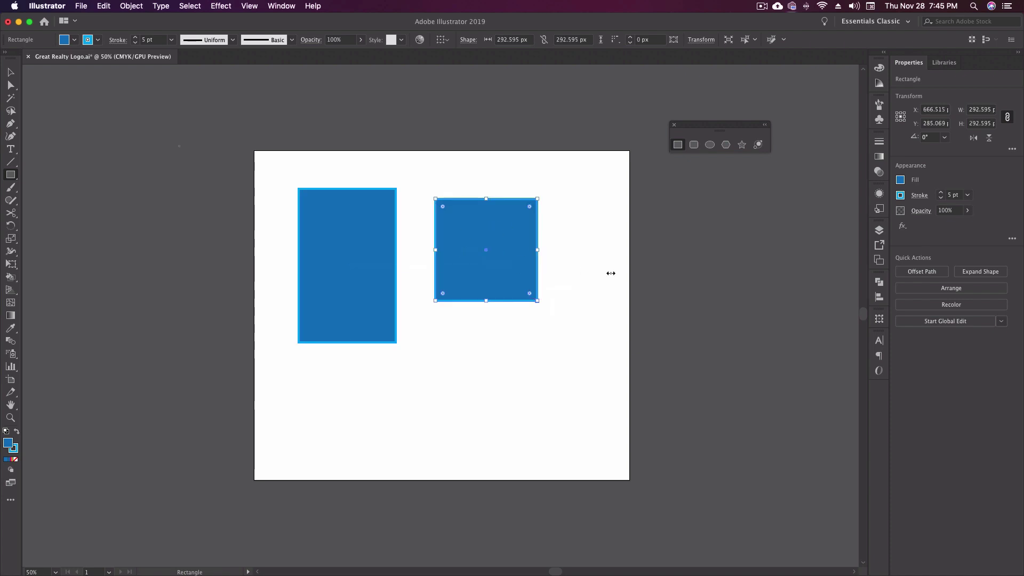
pyautogui.moveTo(609, 251); pyautogui.dragTo(649, 300)
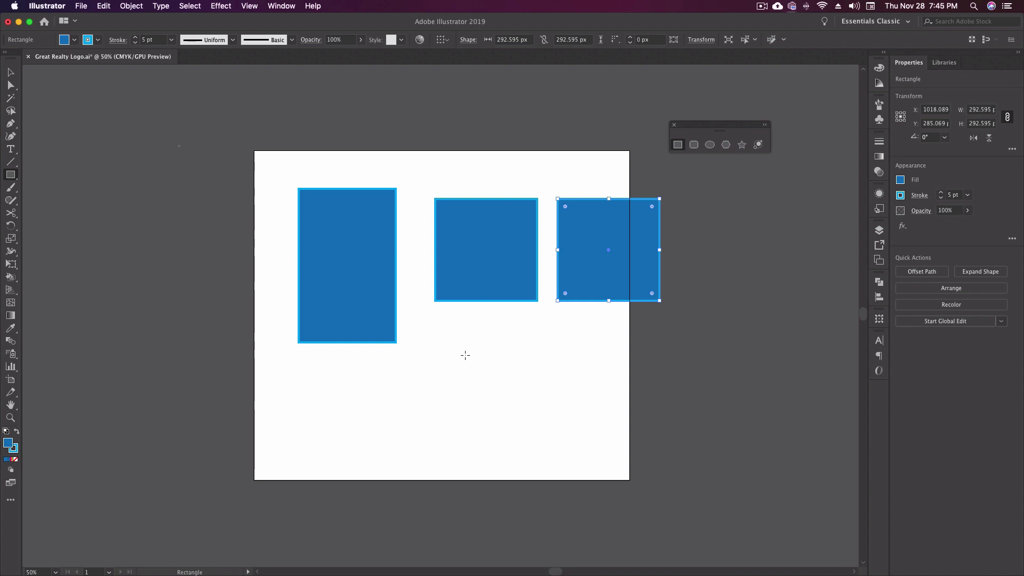
pyautogui.moveTo(463, 352); pyautogui.dragTo(530, 371)
# Shift all four rectangles left, then move the tall rectangle and middle square lower
pyautogui.press('v')
pyautogui.moveTo(702, 391); pyautogui.dragTo(264, 216)
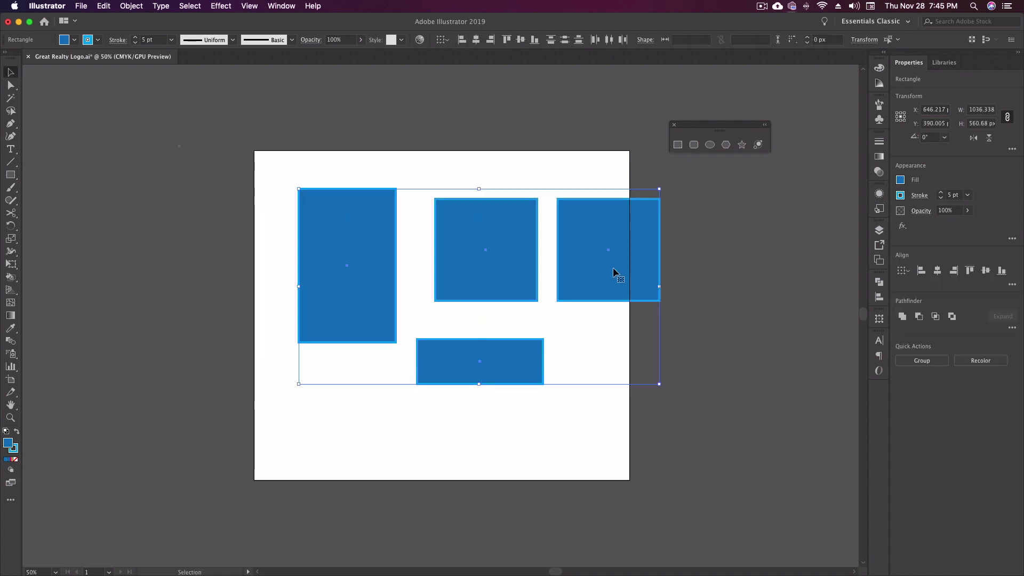
pyautogui.moveTo(613, 270); pyautogui.dragTo(575, 269)
pyautogui.click(695, 294)
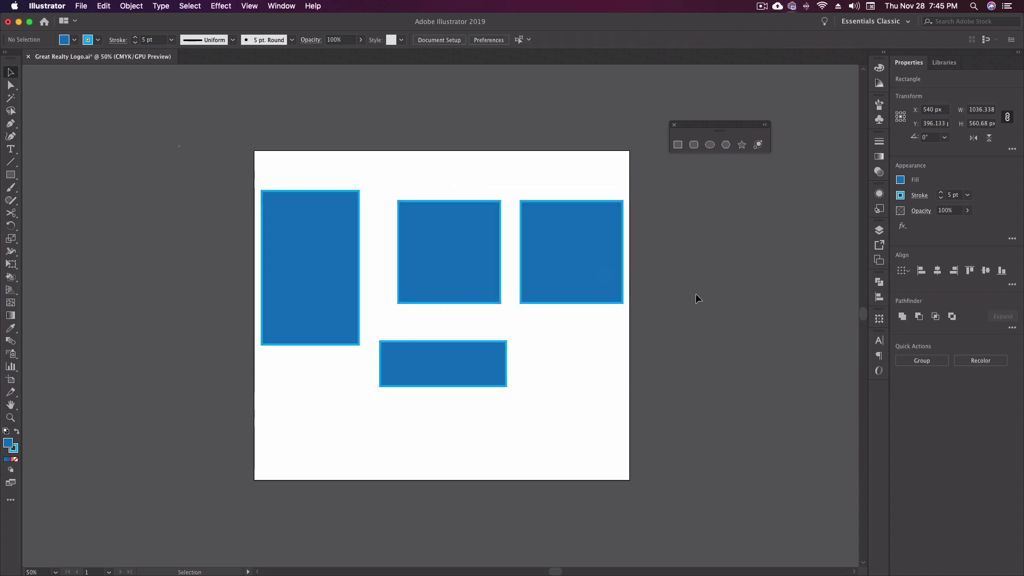
pyautogui.moveTo(342, 231); pyautogui.dragTo(344, 275)
pyautogui.moveTo(436, 222); pyautogui.dragTo(417, 250)
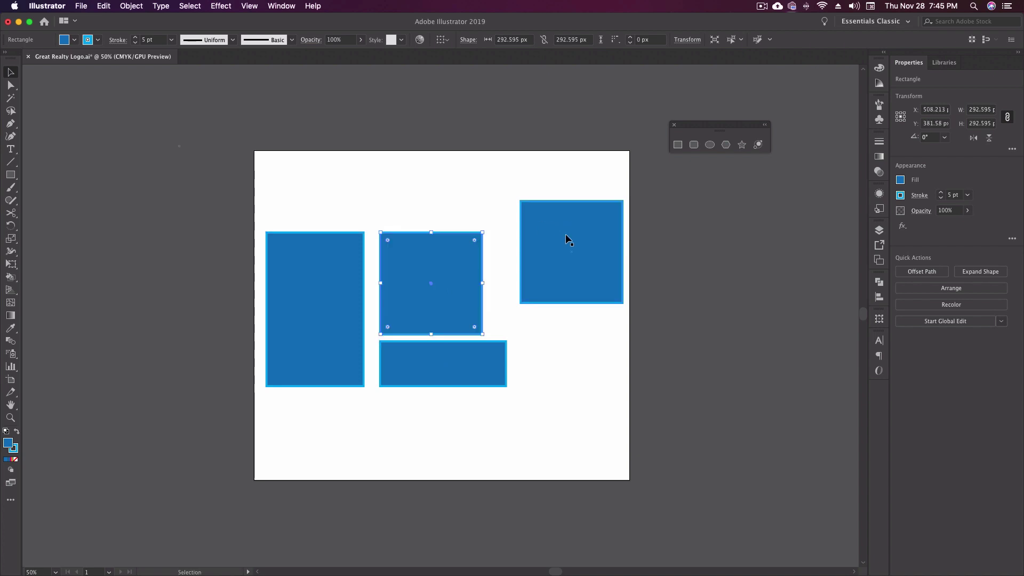
pyautogui.click(554, 355)
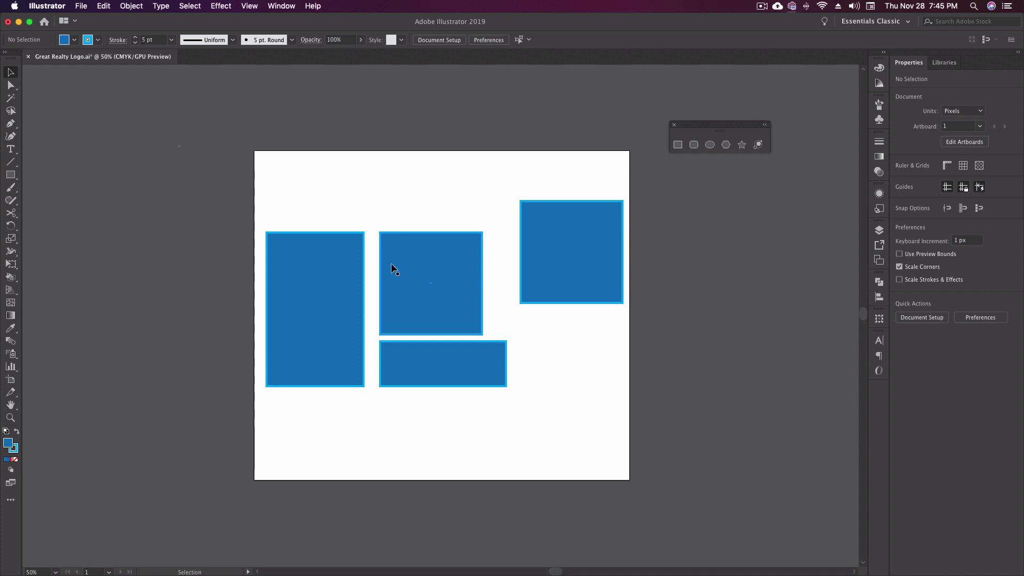
# Shorten the left rectangle and sharpen its top-left corner, keeping the other corners rounded
pyautogui.click(316, 262)
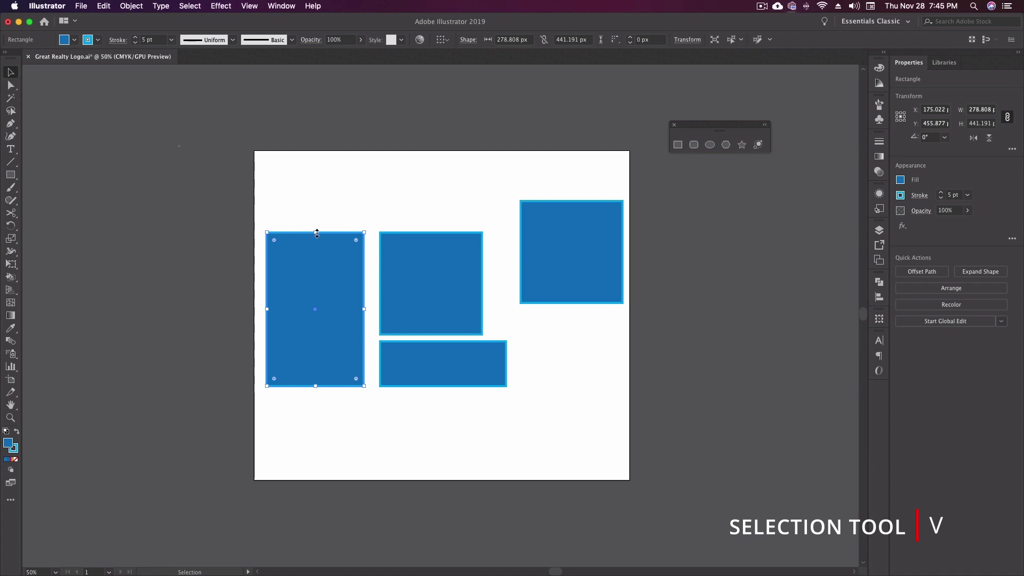
pyautogui.moveTo(317, 233); pyautogui.dragTo(377, 241)
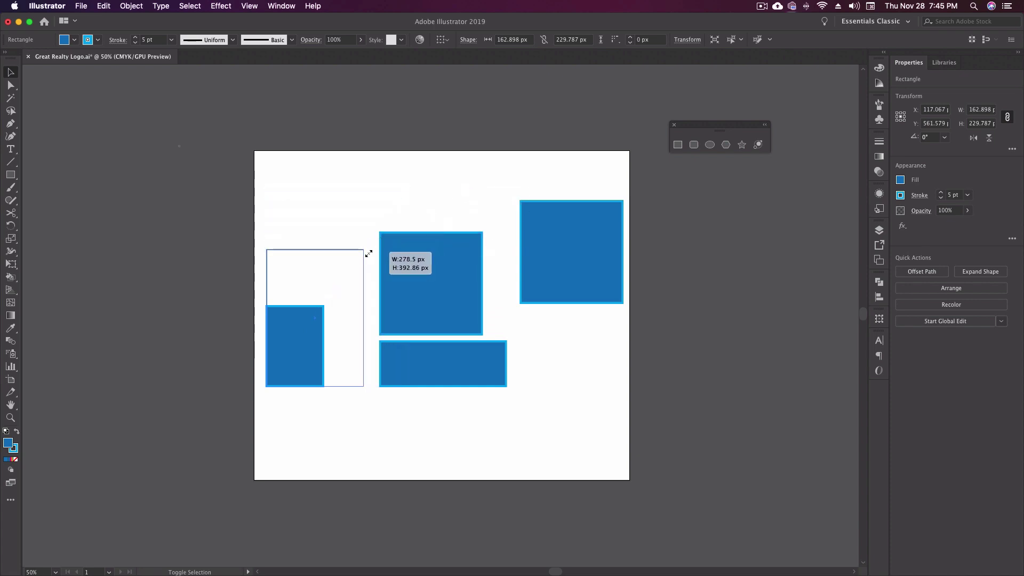
pyautogui.moveTo(368, 253); pyautogui.dragTo(335, 282)
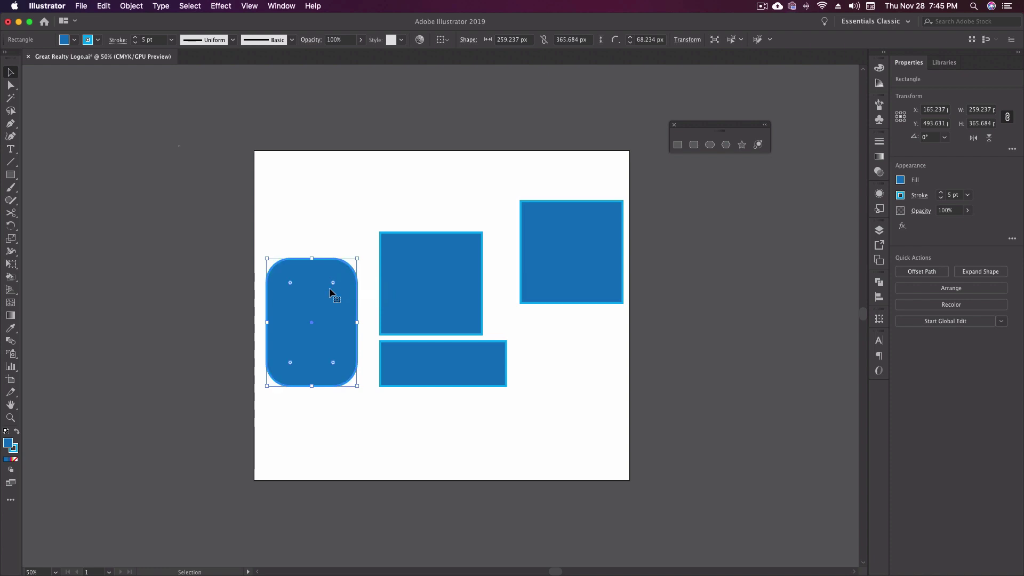
pyautogui.moveTo(289, 283); pyautogui.dragTo(258, 258)
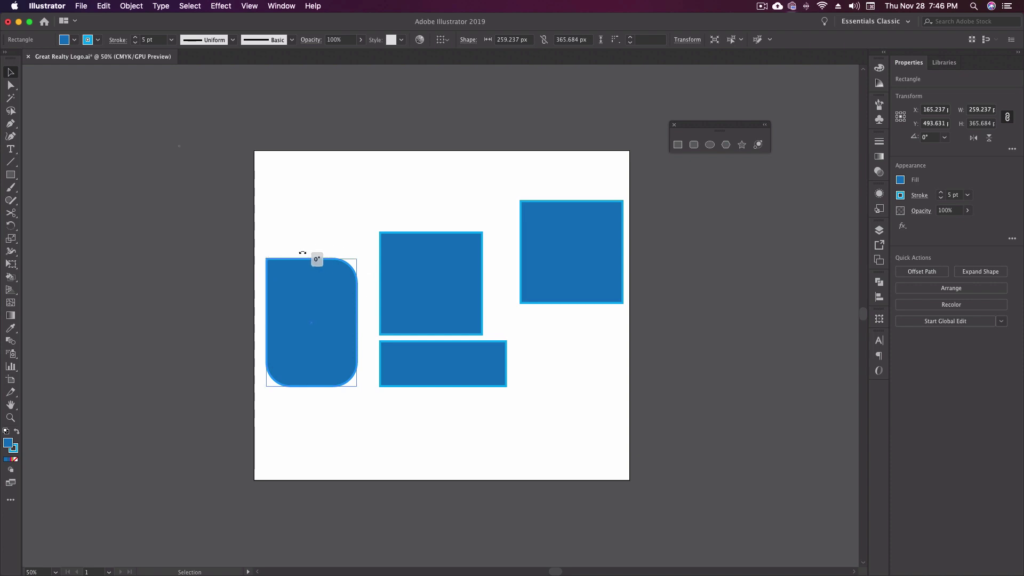
pyautogui.moveTo(313, 258); pyautogui.dragTo(246, 260)
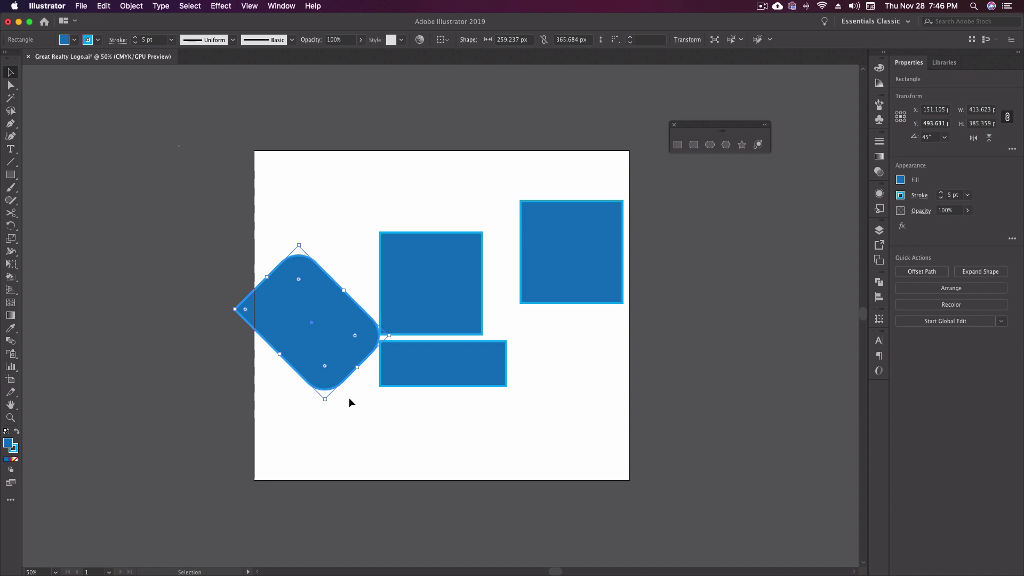
pyautogui.press('super+z')
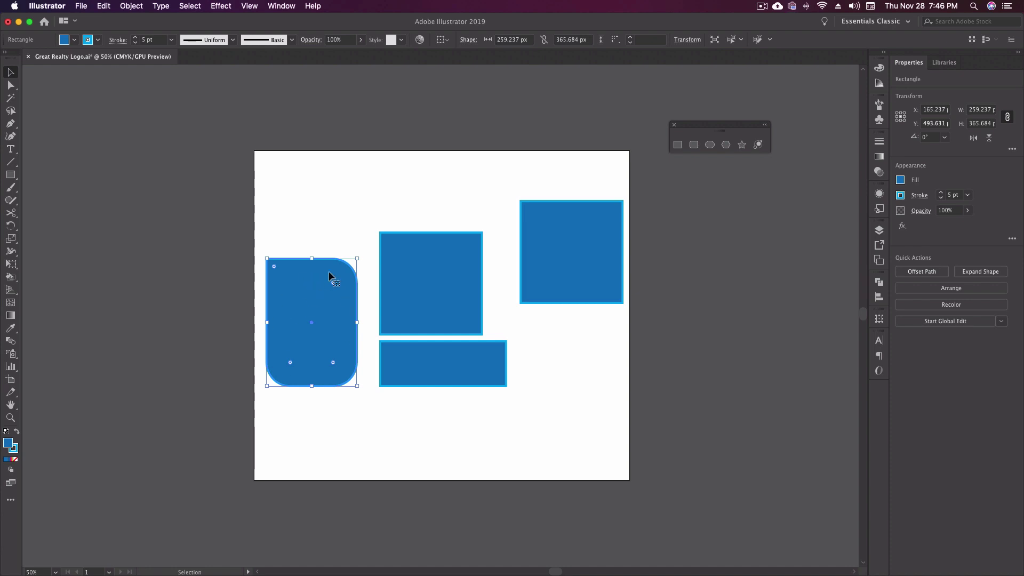
pyautogui.scroll(-2, 258, 263)
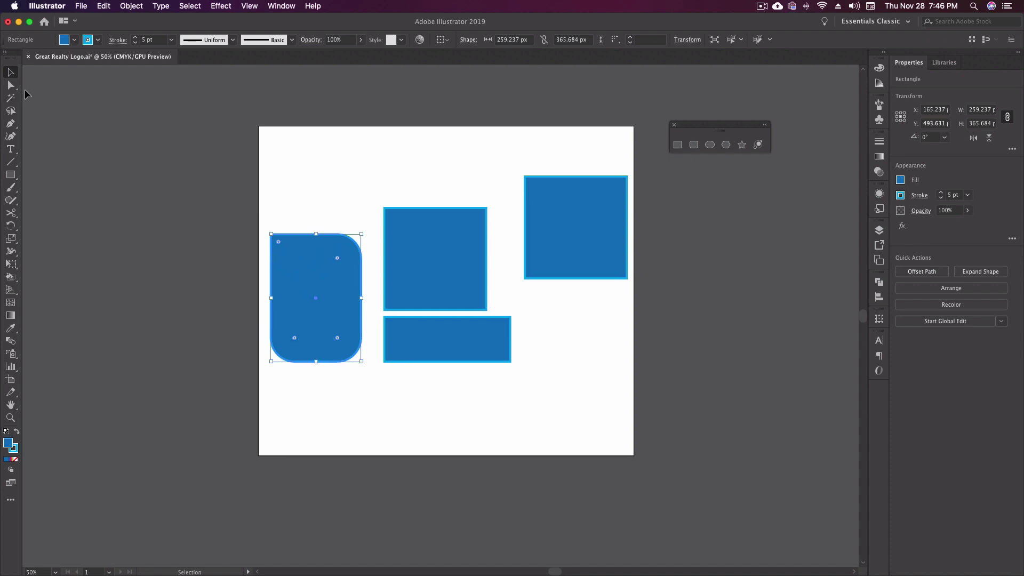
pyautogui.press('a')
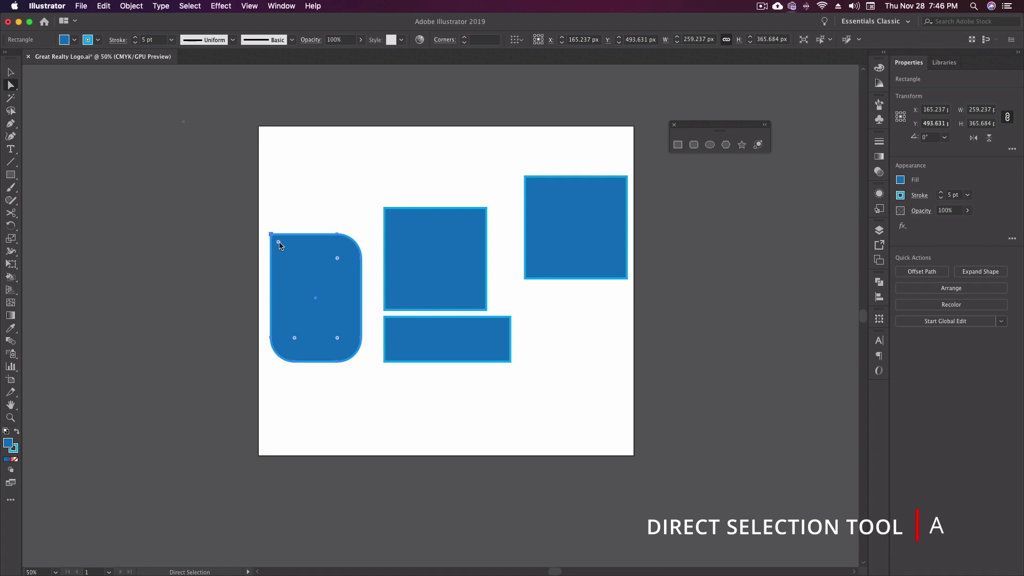
# Try the inverted, chamfered and rounded corner styles, ending back on rounded
pyautogui.keyDown('alt'); pyautogui.click(337, 259); pyautogui.keyUp('alt')
pyautogui.keyDown('alt'); pyautogui.click(337, 259); pyautogui.keyUp('alt')
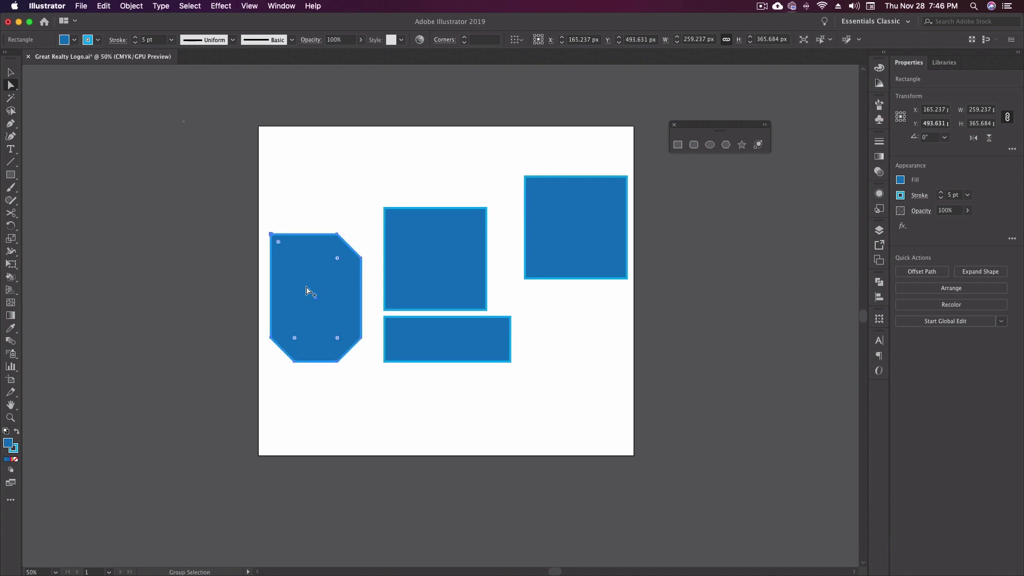
pyautogui.keyDown('alt'); pyautogui.click(337, 259); pyautogui.keyUp('alt')
pyautogui.keyDown('alt'); pyautogui.click(337, 337); pyautogui.keyUp('alt')
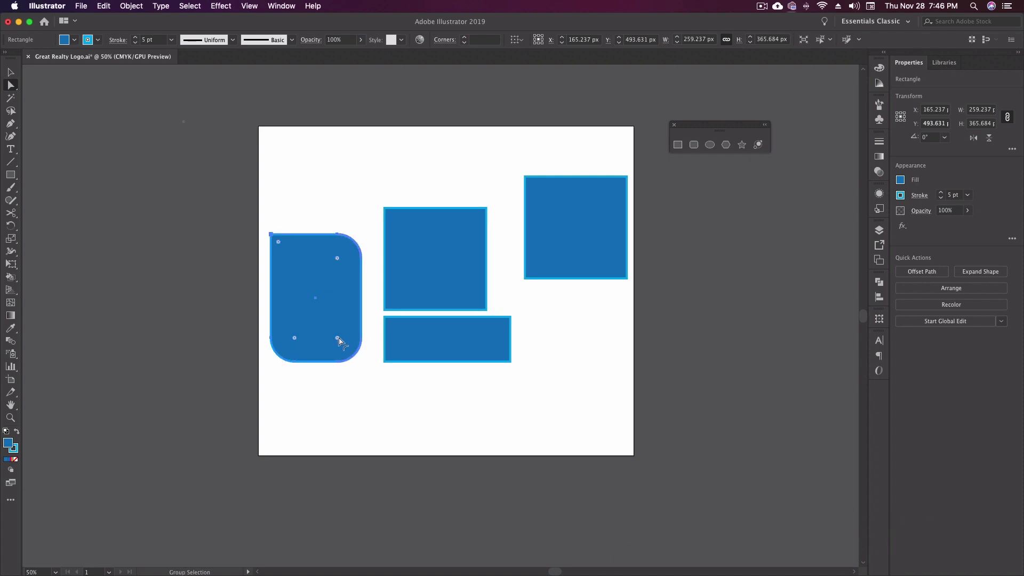
pyautogui.keyDown('alt'); pyautogui.click(337, 338); pyautogui.keyUp('alt')
pyautogui.keyDown('alt'); pyautogui.click(294, 338); pyautogui.keyUp('alt')
pyautogui.keyDown('alt'); pyautogui.click(337, 259); pyautogui.keyUp('alt')
pyautogui.keyDown('alt'); pyautogui.click(337, 259); pyautogui.keyUp('alt')
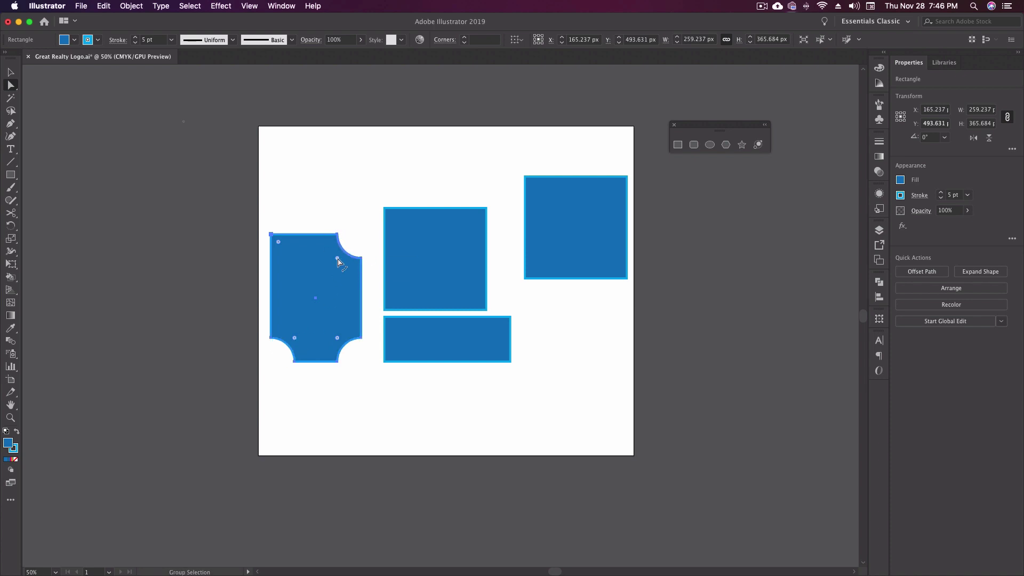
pyautogui.keyDown('alt'); pyautogui.click(337, 259); pyautogui.keyUp('alt')
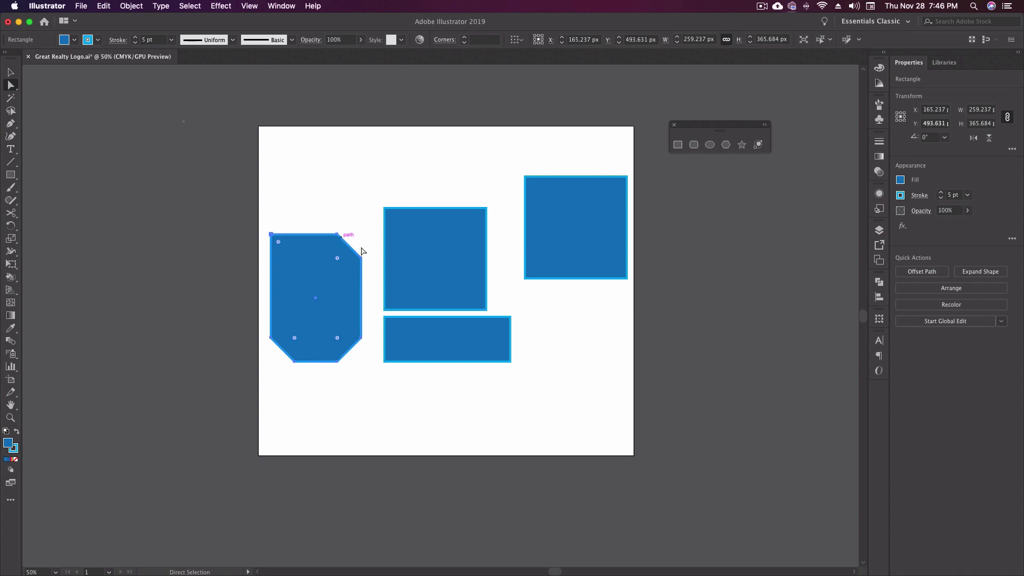
pyautogui.keyDown('alt'); pyautogui.click(337, 338); pyautogui.keyUp('alt')
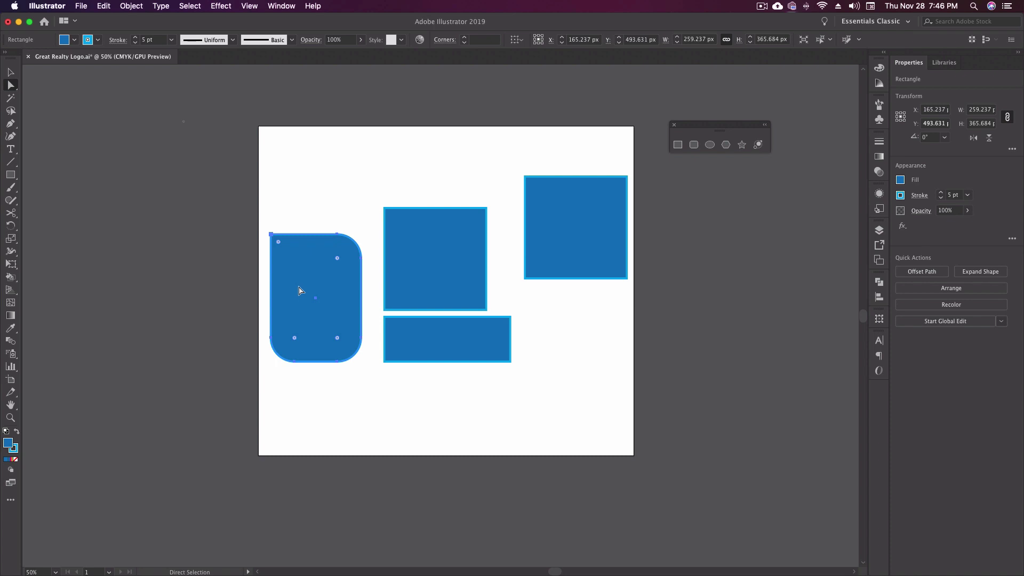
# Enlarge the corner radius to about 129.46 px and make the corners Inverted Round
pyautogui.moveTo(336, 258)
pyautogui.mouseDown()
pyautogui.moveTo(315, 282)
pyautogui.moveTo(338, 261)
pyautogui.moveTo(326, 272)
pyautogui.mouseUp()
pyautogui.keyDown('alt'); pyautogui.click(326, 269); pyautogui.keyUp('alt')
pyautogui.press('v')
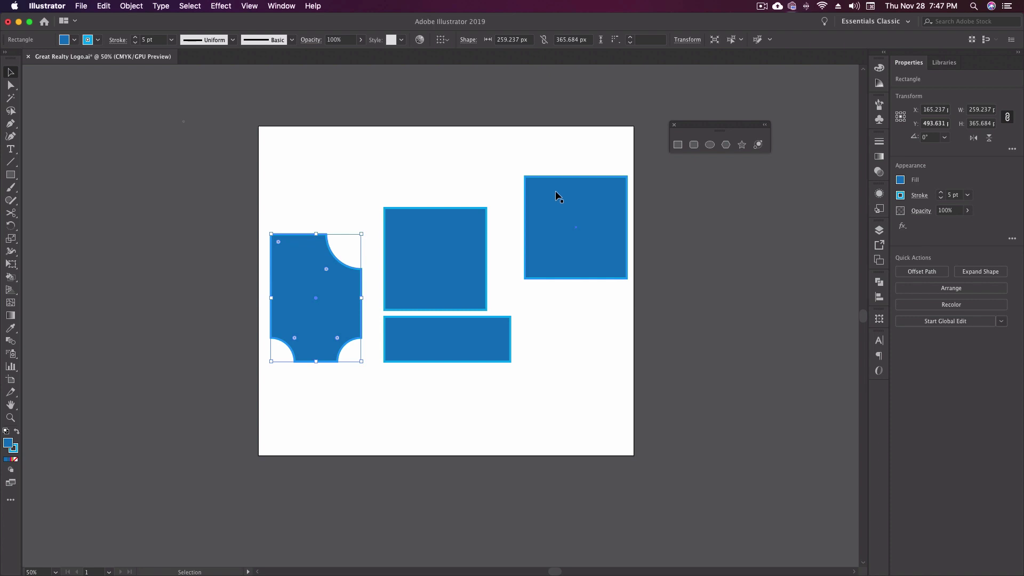
# Delete all shapes, then create and undo a 361.531 × 128.681 px rectangle
pyautogui.moveTo(288, 165); pyautogui.dragTo(626, 382)
pyautogui.press('Delete')
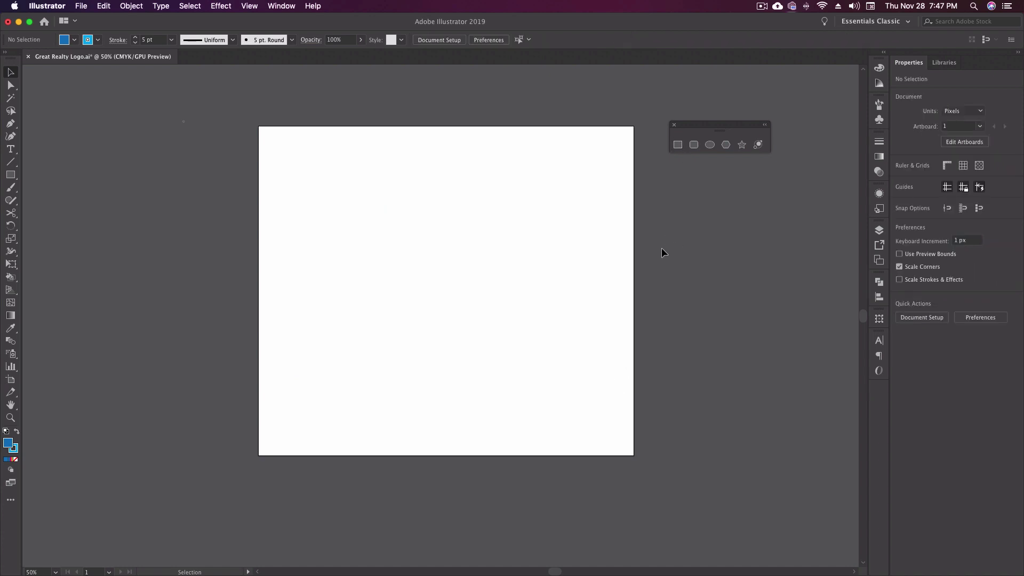
pyautogui.press('m')
pyautogui.click(376, 197)
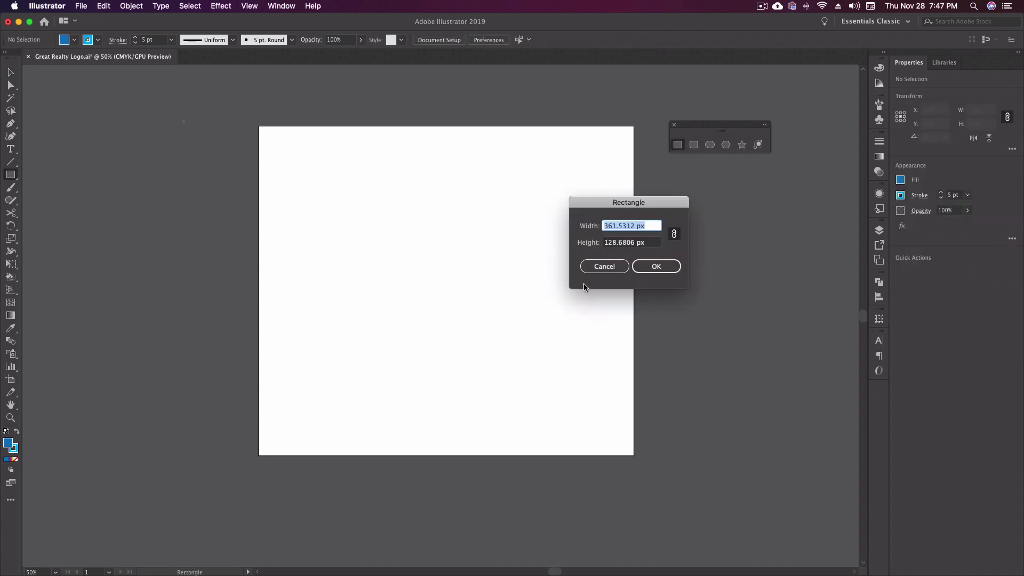
pyautogui.moveTo(635, 206); pyautogui.dragTo(575, 243)
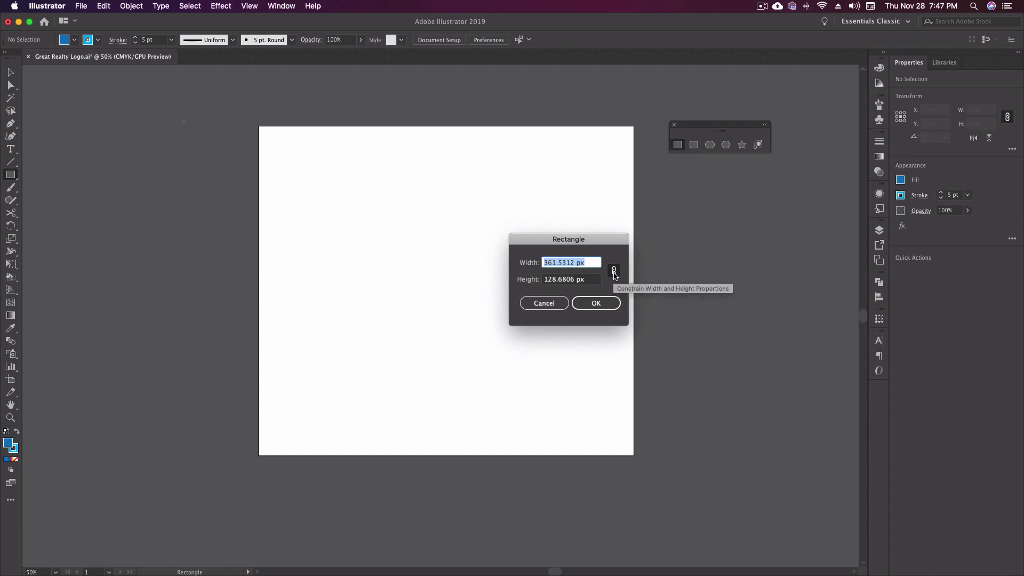
pyautogui.click(599, 302)
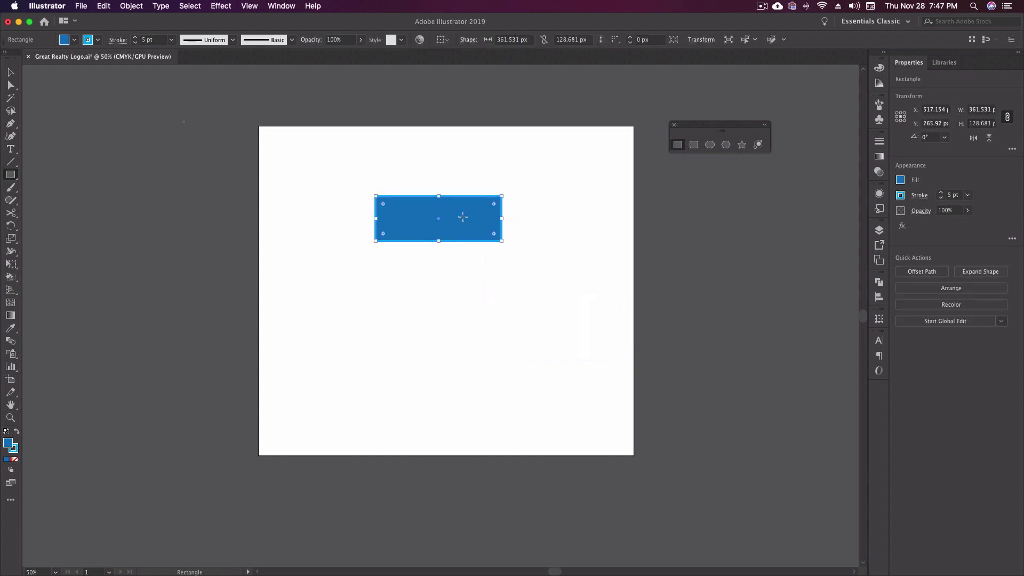
pyautogui.press('super+z')
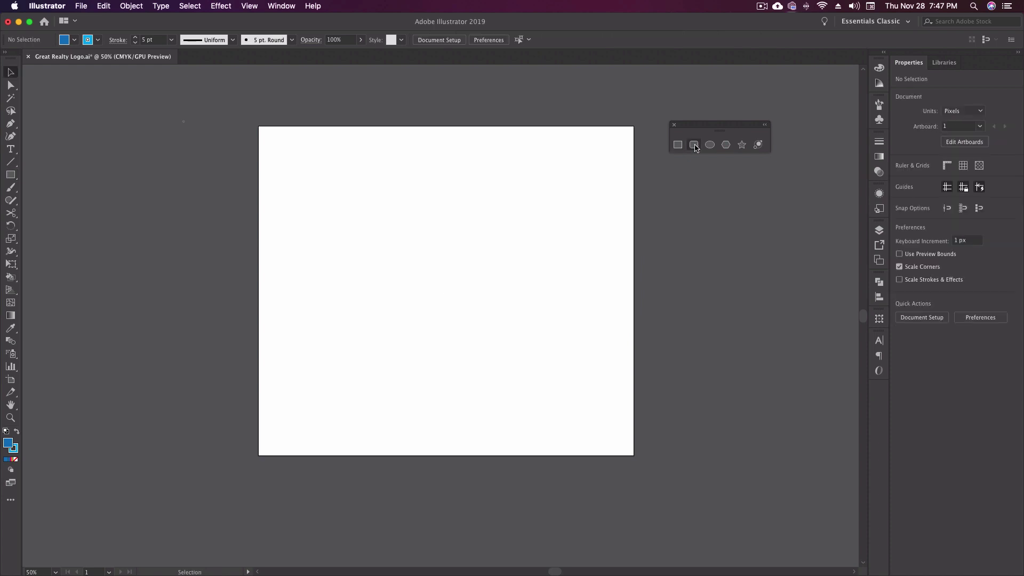
# Bring up the Rounded Rectangle size dialog and cancel it without drawing anything
pyautogui.click(694, 145)
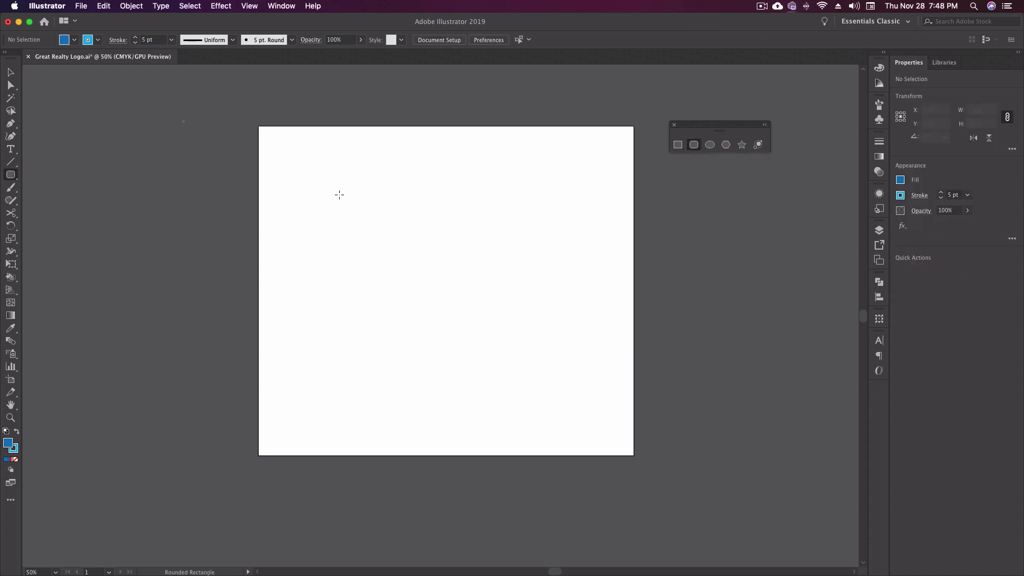
pyautogui.click(338, 194)
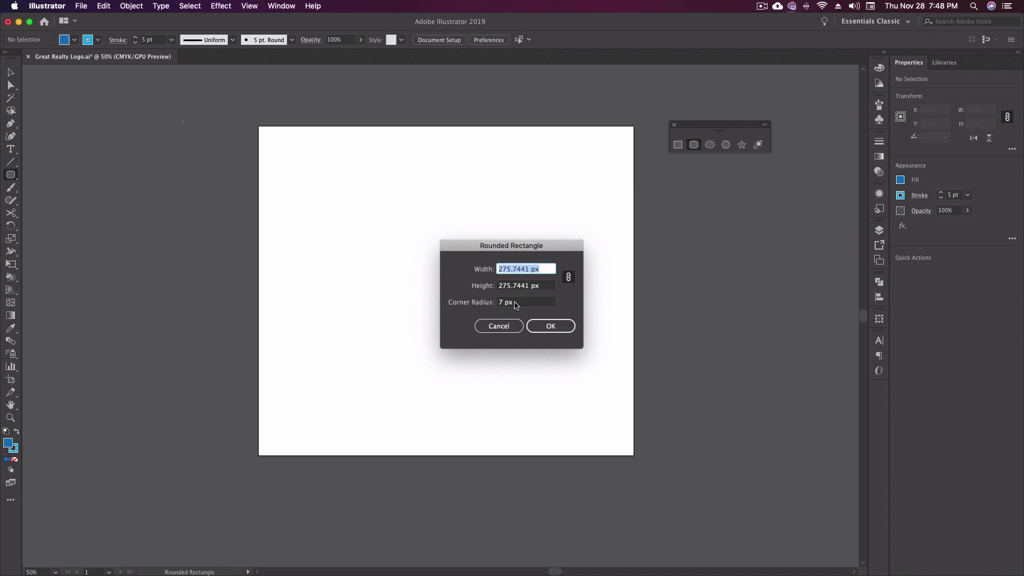
pyautogui.click(499, 326)
pyautogui.press('v')
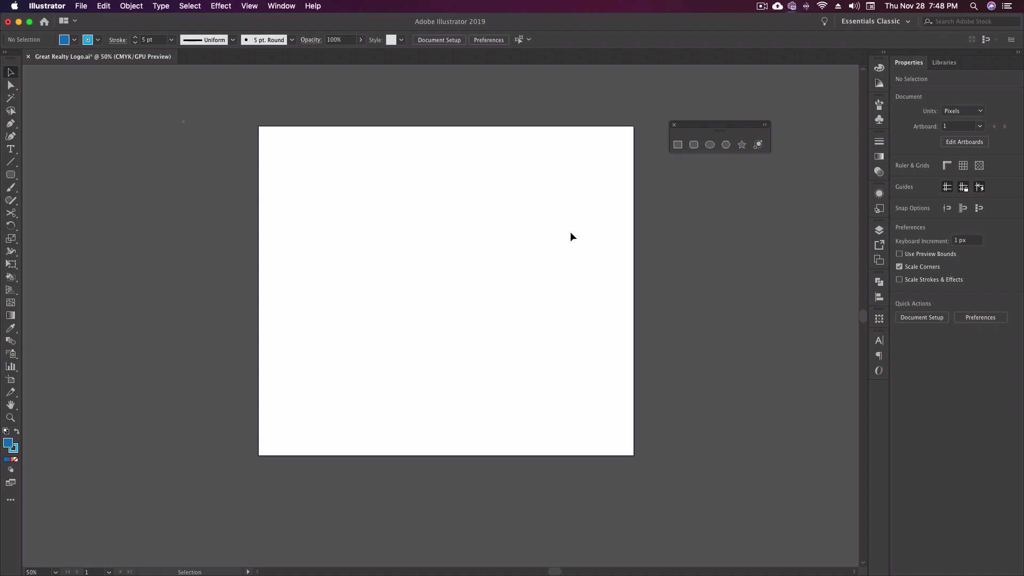
# Draw a 401.361 px circle at the upper left, then draw and undo a flat test ellipse
pyautogui.press('l')
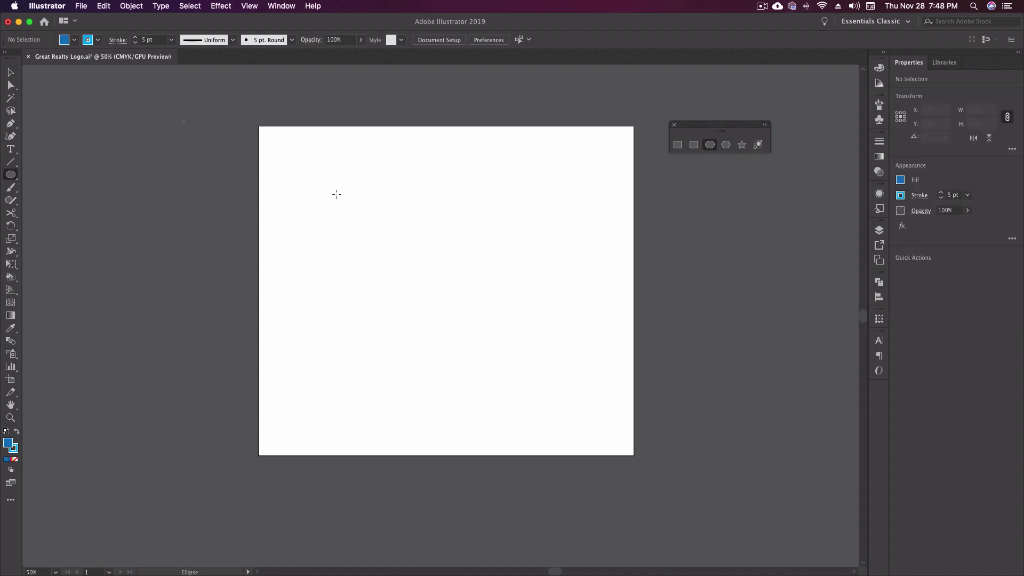
pyautogui.moveTo(336, 186); pyautogui.dragTo(486, 334)
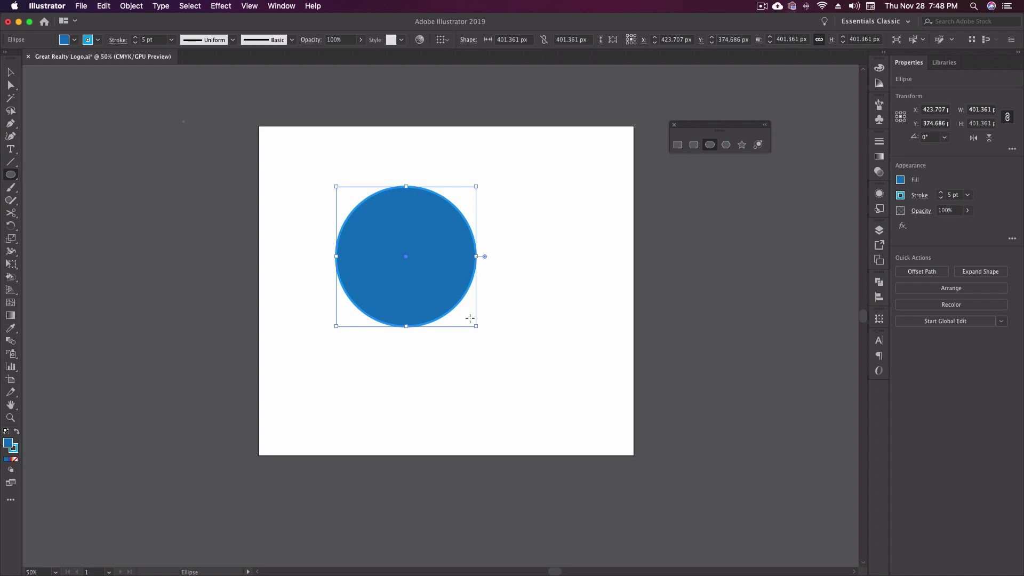
pyautogui.moveTo(595, 261); pyautogui.dragTo(501, 279)
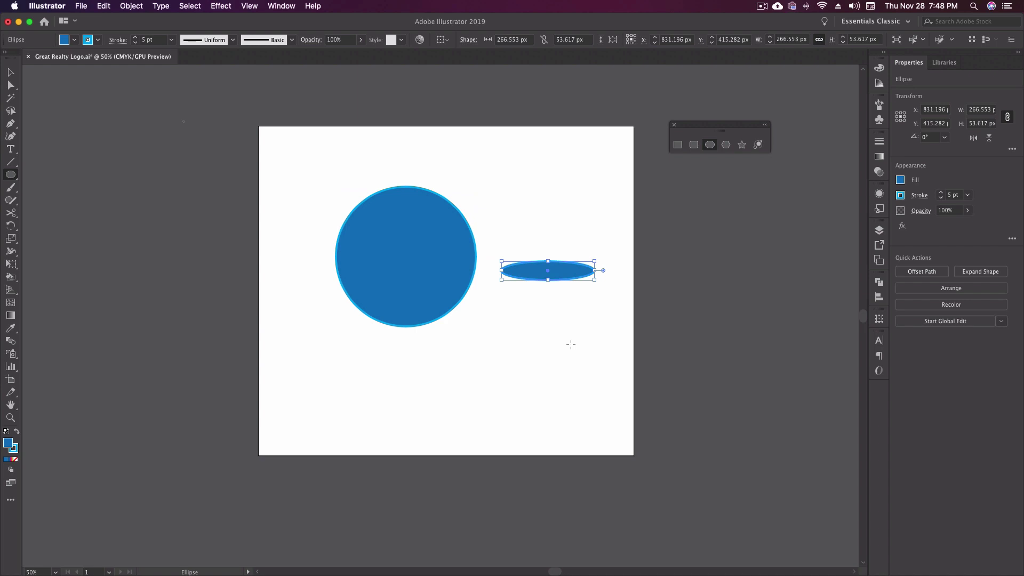
pyautogui.press('super+z')
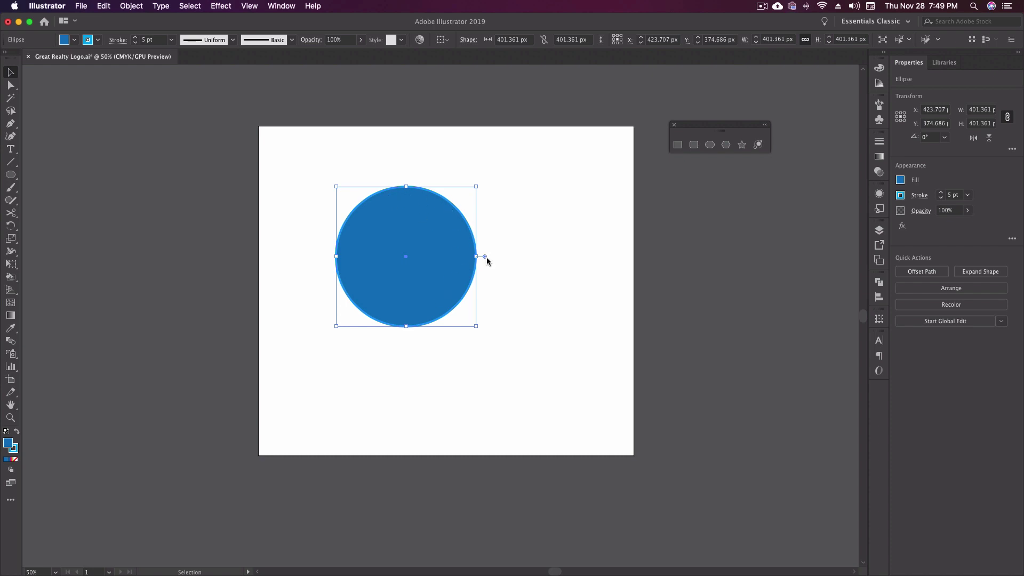
# Cut a pie wedge out of the blue circle
pyautogui.moveTo(485, 257); pyautogui.dragTo(433, 325)
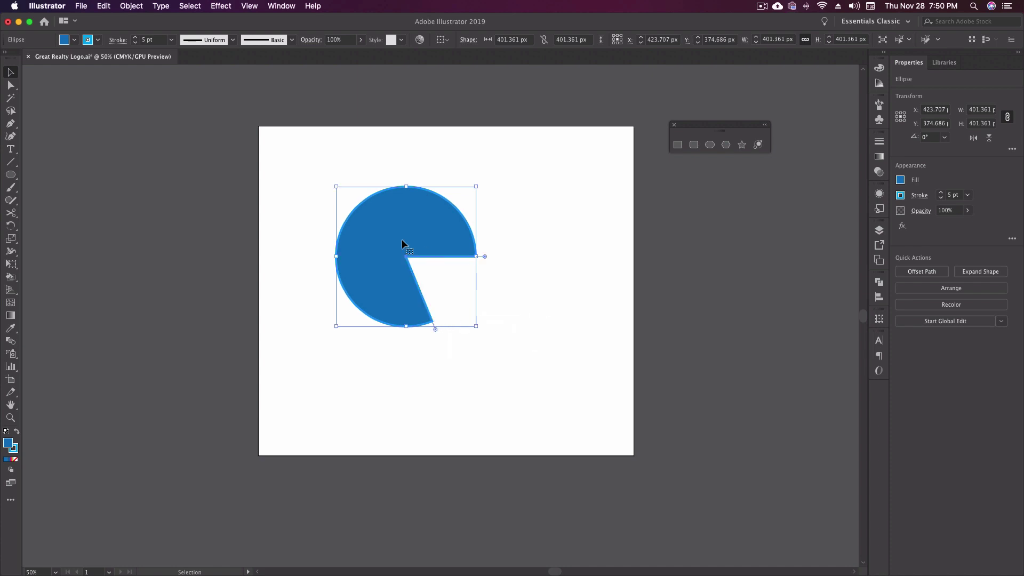
pyautogui.press('a')
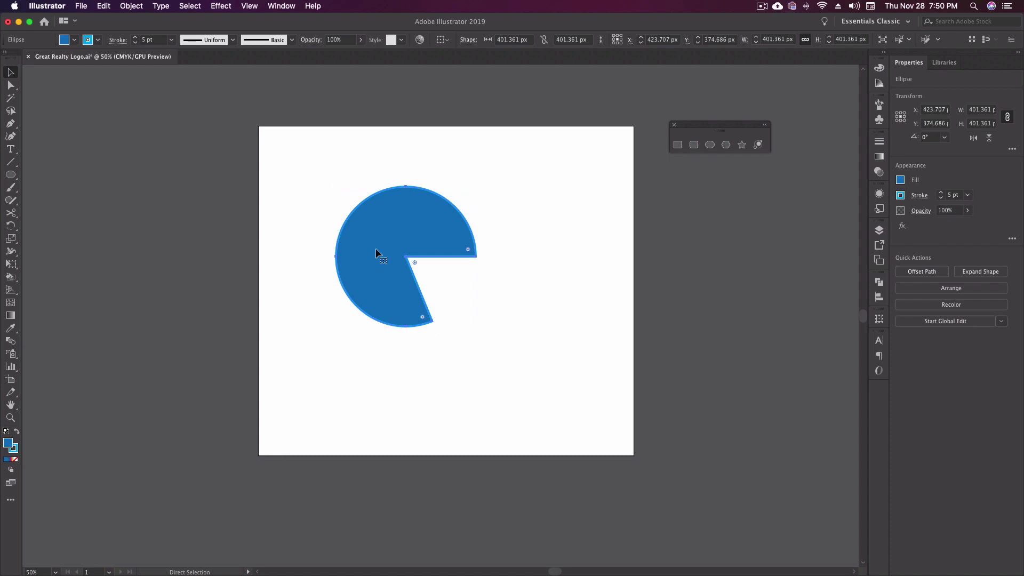
pyautogui.press('v')
pyautogui.press('a')
pyautogui.press('v')
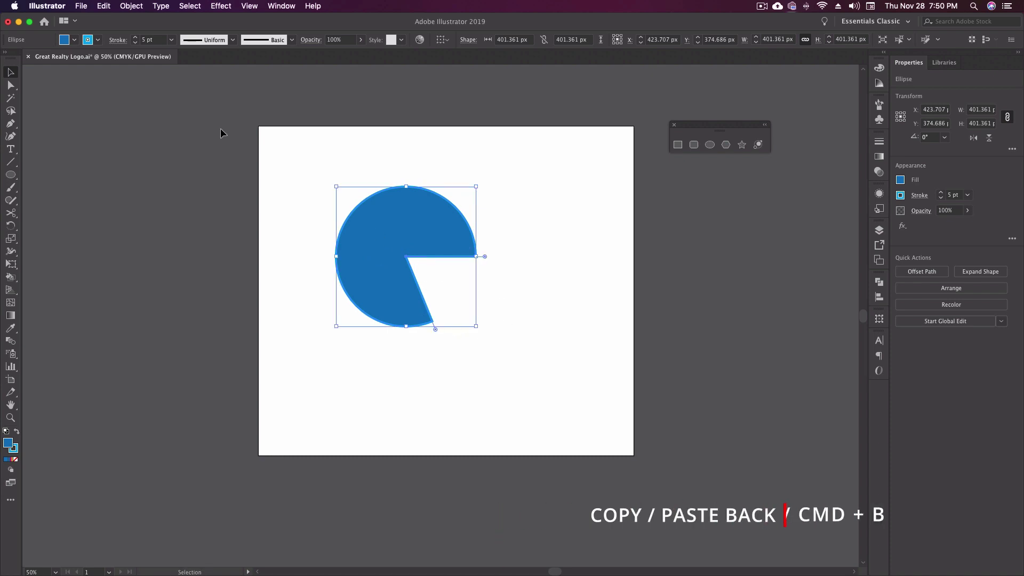
# Paste a magenta copy behind the pie and reveal a narrow magenta slice in the gap
pyautogui.press('super+c')
pyautogui.press('super+b')
pyautogui.click(74, 39)
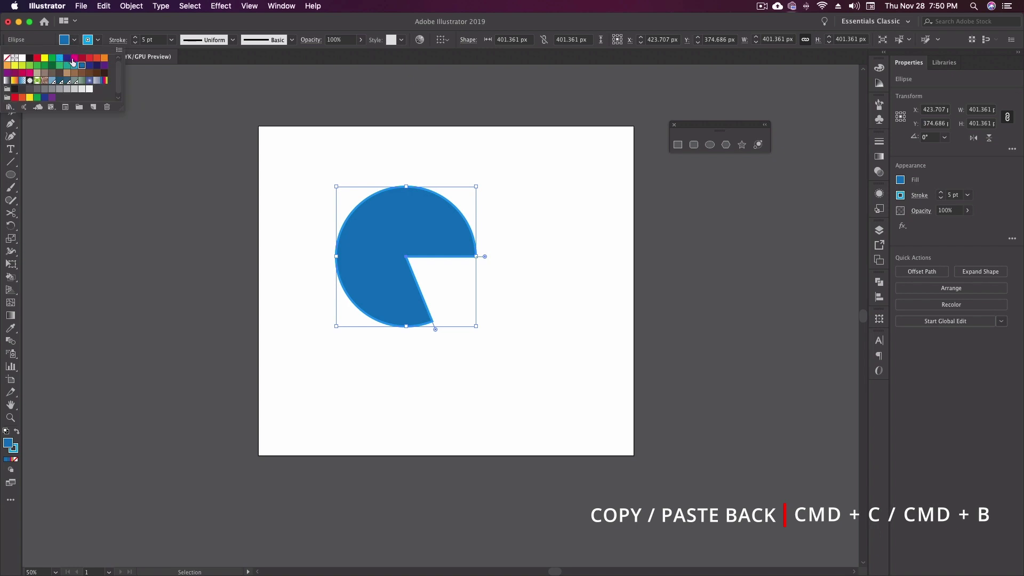
pyautogui.click(74, 58)
pyautogui.press('Escape')
pyautogui.moveTo(435, 330); pyautogui.dragTo(458, 308)
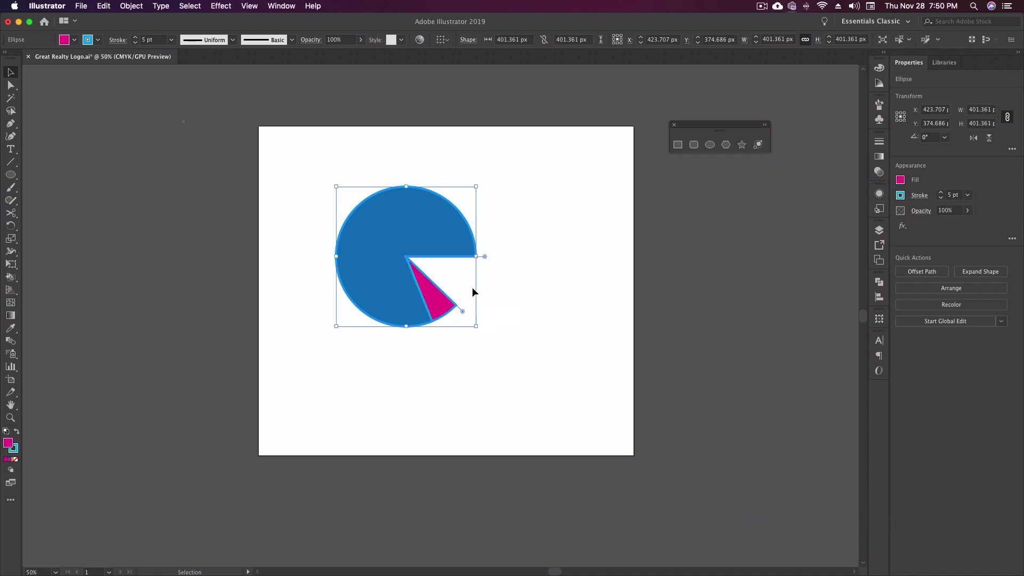
# Recolour a pie copy green and widen the green slice into the gap
pyautogui.click(441, 302)
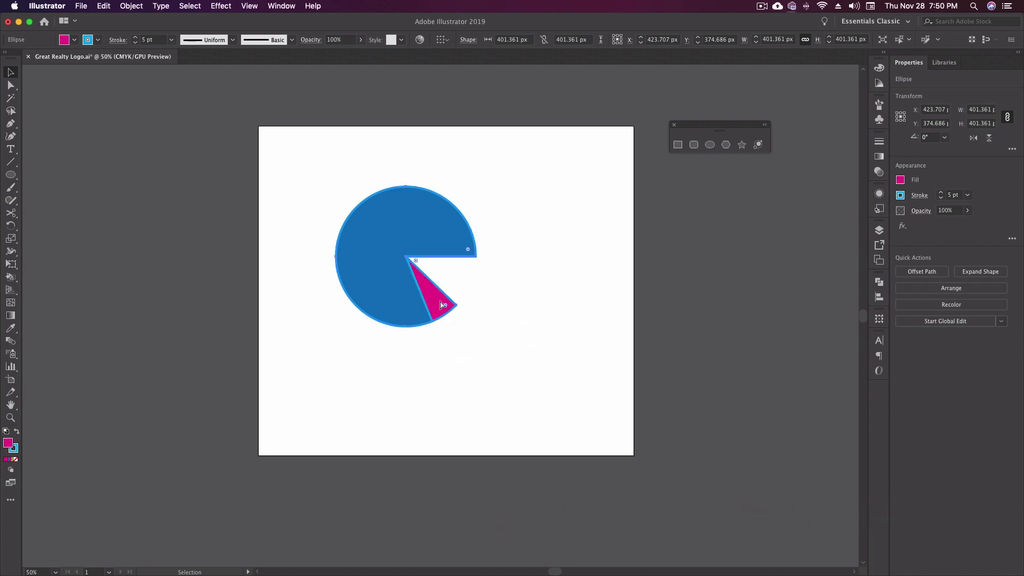
pyautogui.click(442, 304)
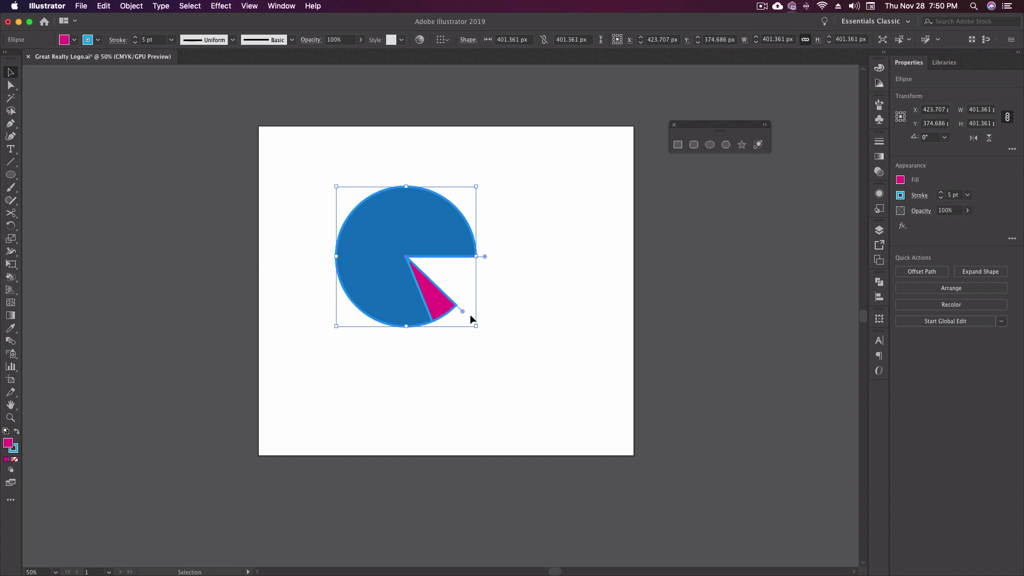
pyautogui.click(74, 40)
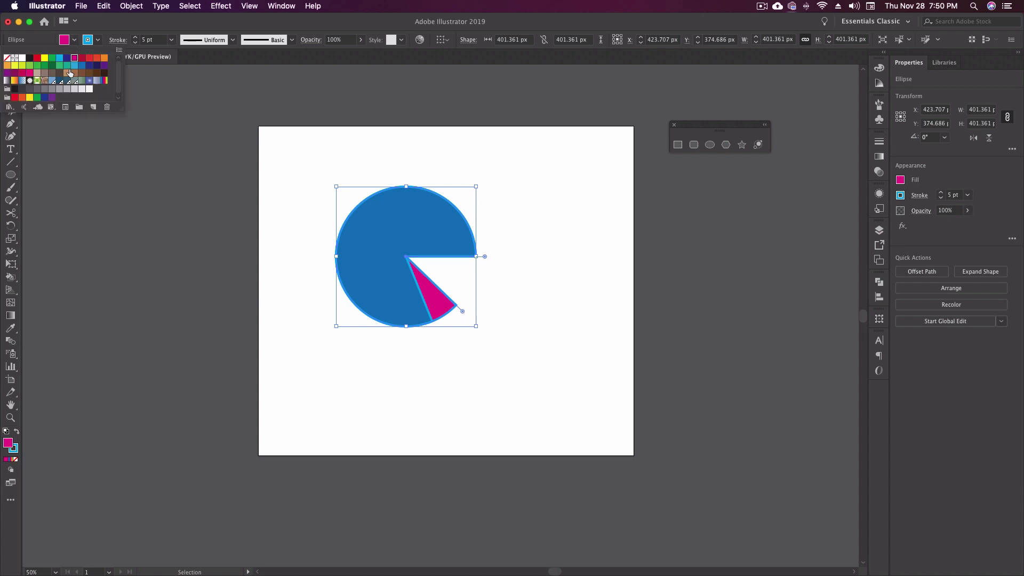
pyautogui.click(30, 65)
pyautogui.moveTo(463, 311)
pyautogui.mouseDown()
pyautogui.moveTo(473, 279)
pyautogui.moveTo(472, 300)
pyautogui.mouseUp()
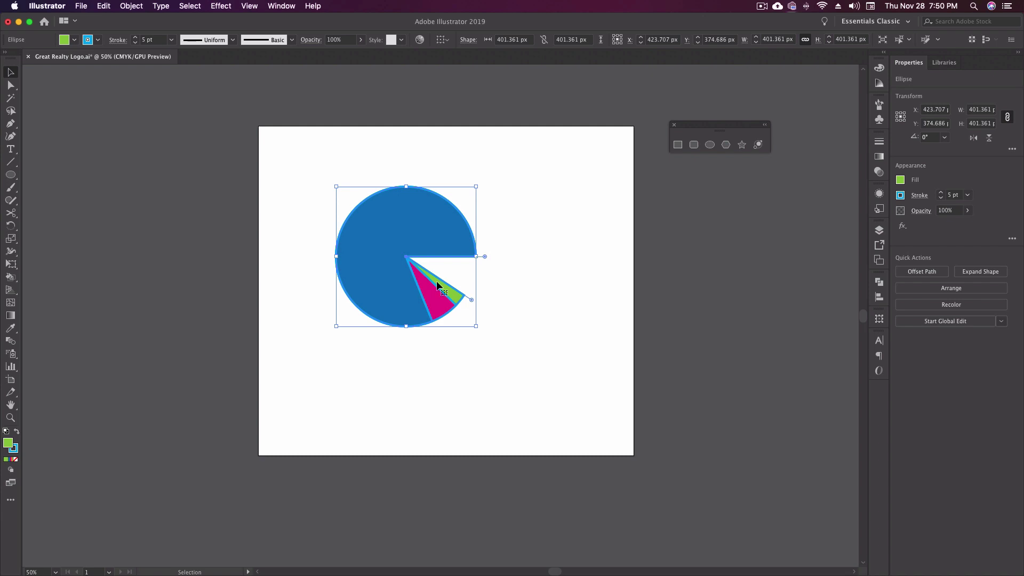
# Fill another slice orange and widen it to close the remaining gap, then deselect
pyautogui.click(448, 298)
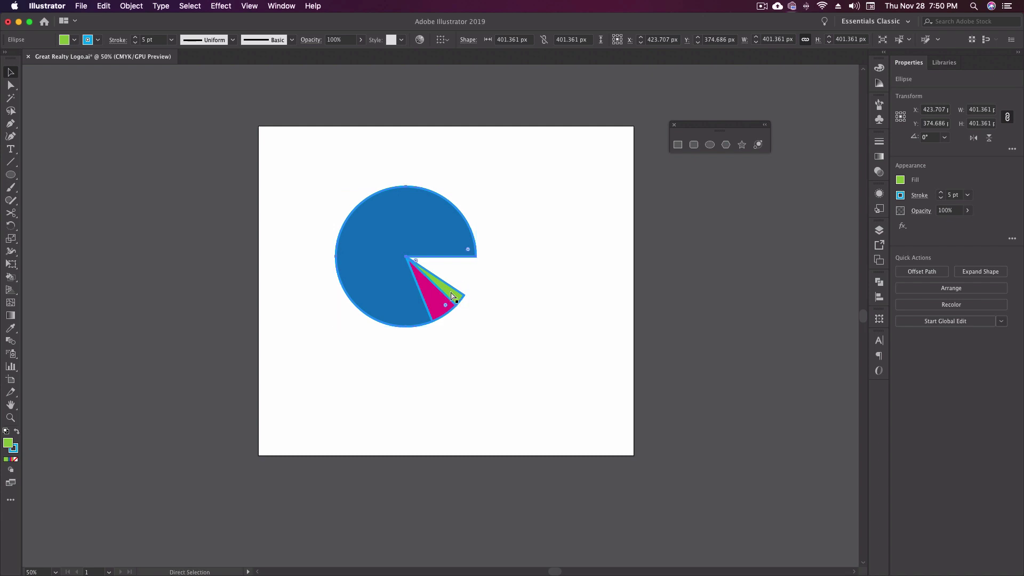
pyautogui.click(75, 40)
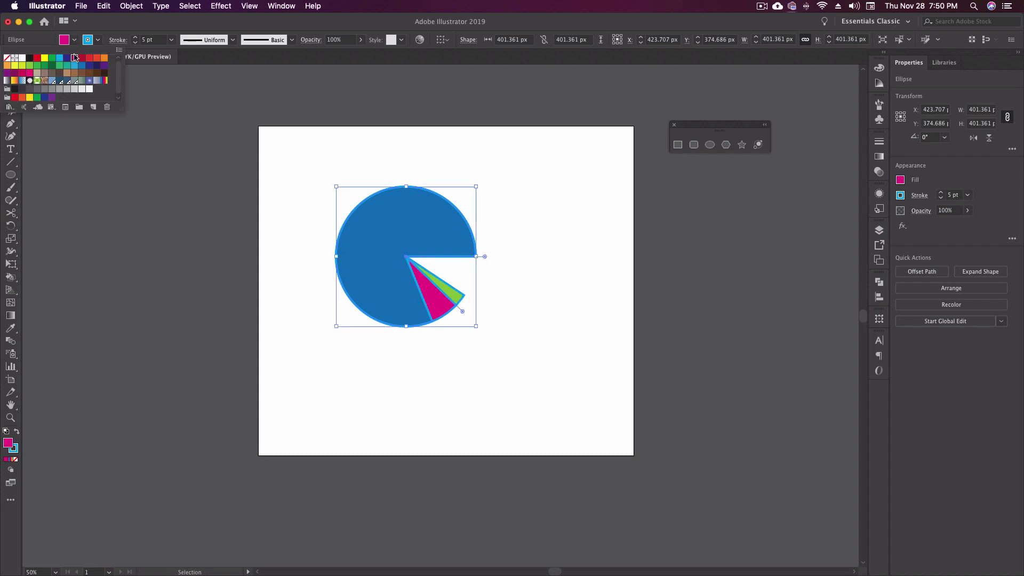
pyautogui.click(104, 58)
pyautogui.click(463, 313)
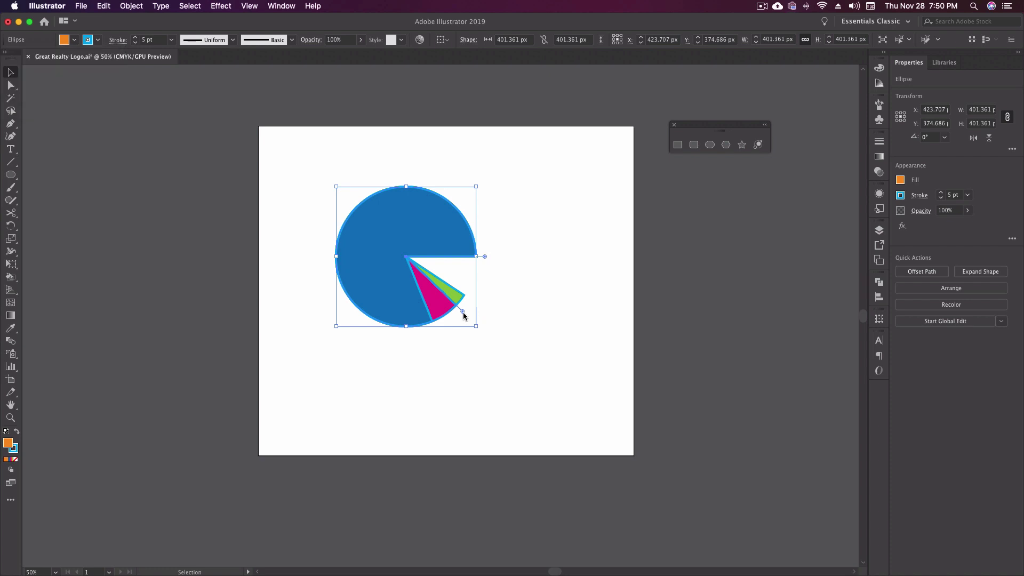
pyautogui.moveTo(463, 312); pyautogui.dragTo(479, 257)
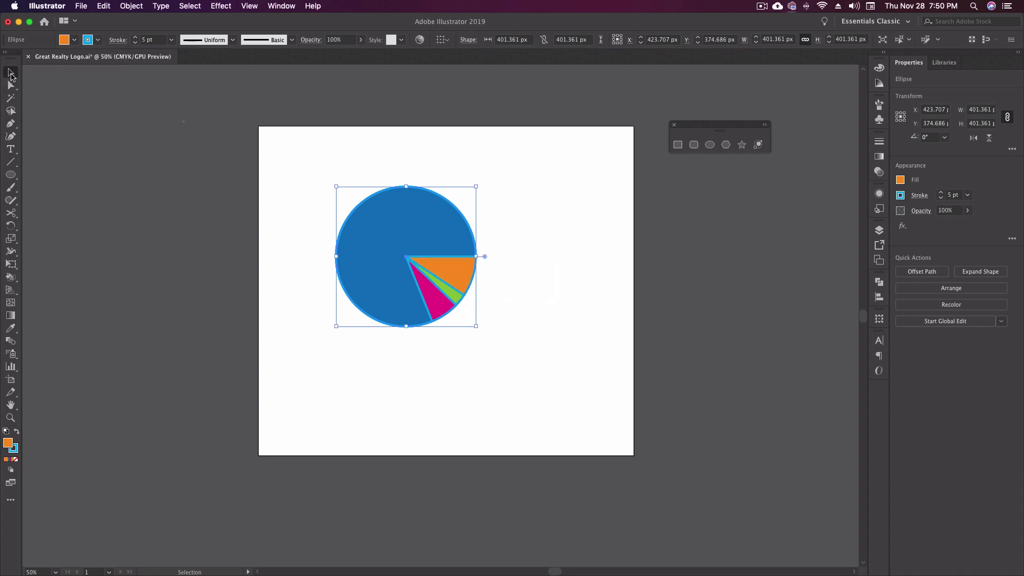
pyautogui.click(280, 265)
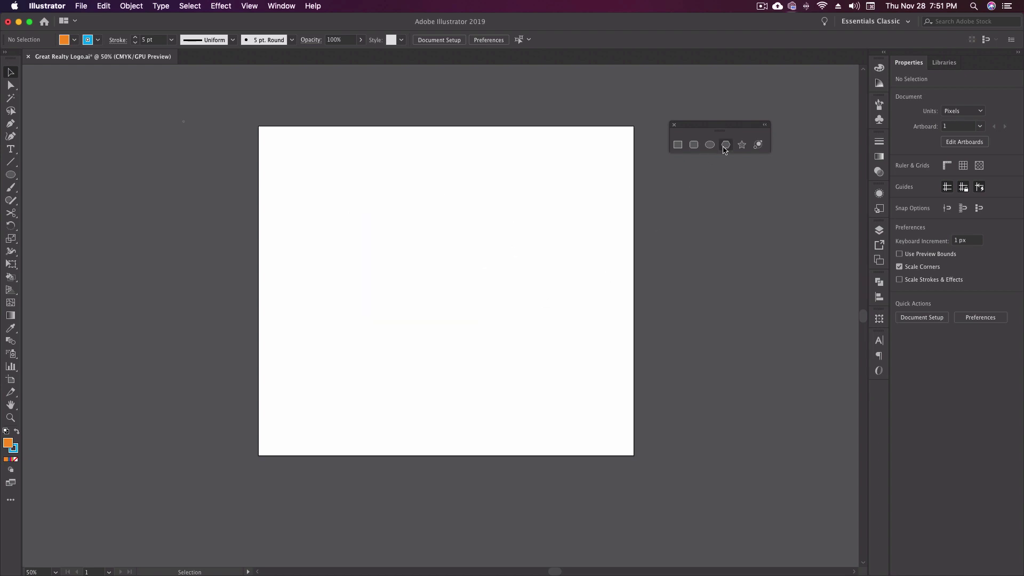
# Draw a 3-sided triangle, a 5-sided pentagon and a larger 6-sided hexagon across the top
pyautogui.click(725, 145)
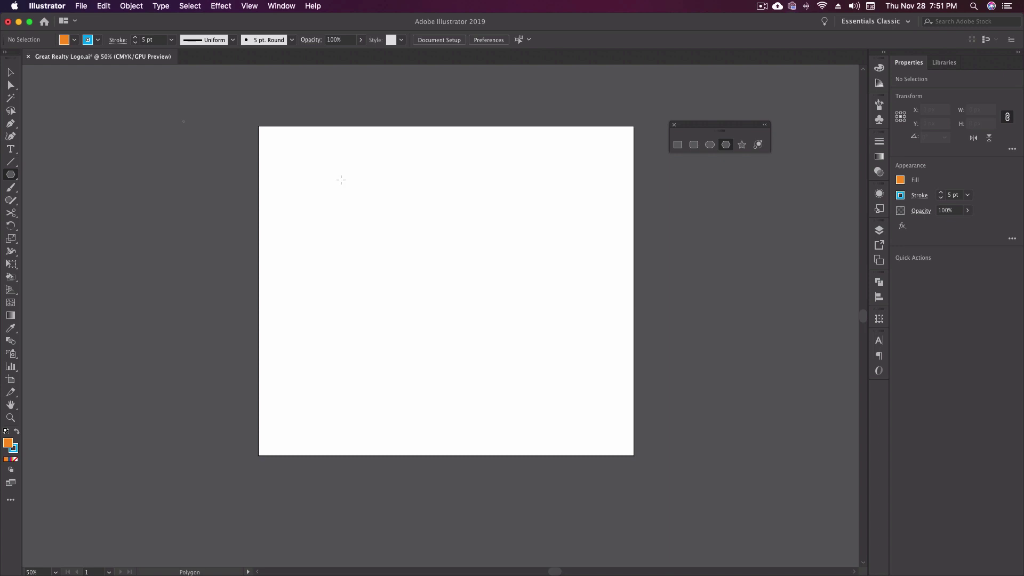
pyautogui.moveTo(337, 178); pyautogui.dragTo(370, 185)
pyautogui.press('Up')
pyautogui.press('Up')
pyautogui.press('Up')
pyautogui.press('Down')
pyautogui.press('Down')
pyautogui.press('Down')
pyautogui.press('Down')
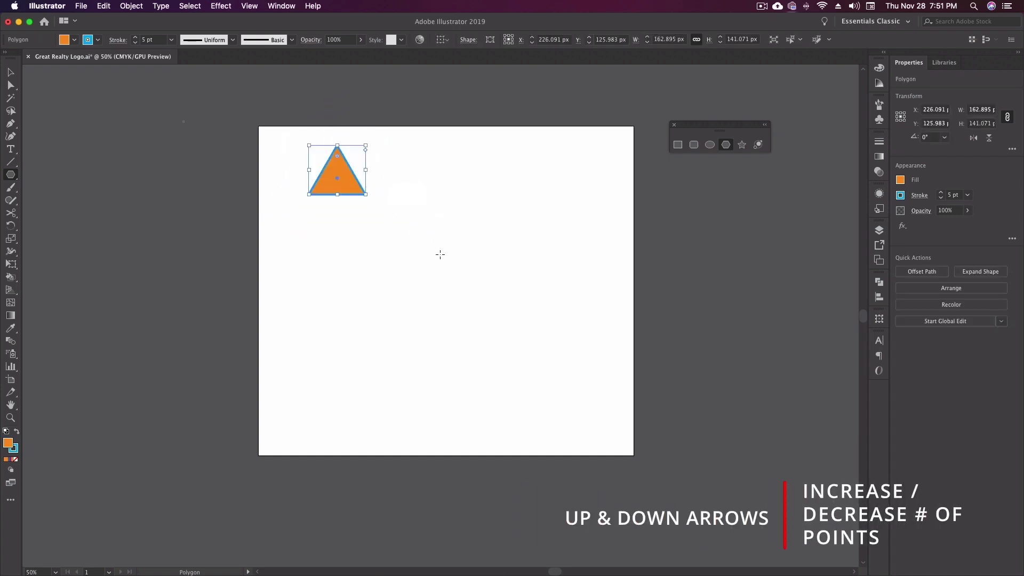
pyautogui.moveTo(455, 169)
pyautogui.mouseDown()
pyautogui.moveTo(479, 184)
pyautogui.moveTo(469, 179)
pyautogui.mouseUp()
pyautogui.press('Up')
pyautogui.press('Up')
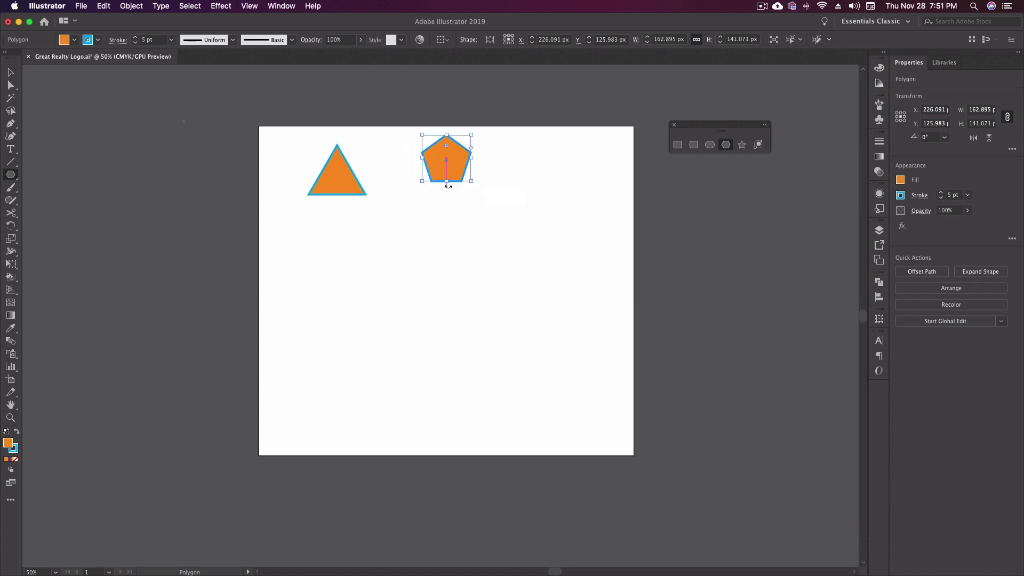
pyautogui.moveTo(511, 239); pyautogui.dragTo(536, 280)
pyautogui.press('Up')
pyautogui.press('Up')
pyautogui.press('Down')
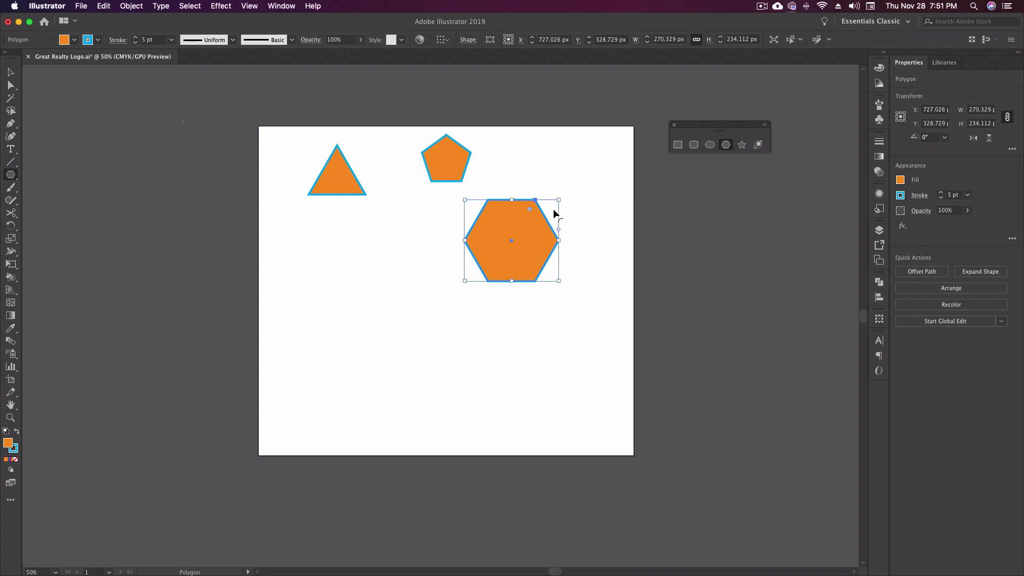
# Stretch the hexagon flatter, then draw another hexagon at lower left and squash it to half height
pyautogui.moveTo(558, 200); pyautogui.dragTo(562, 221)
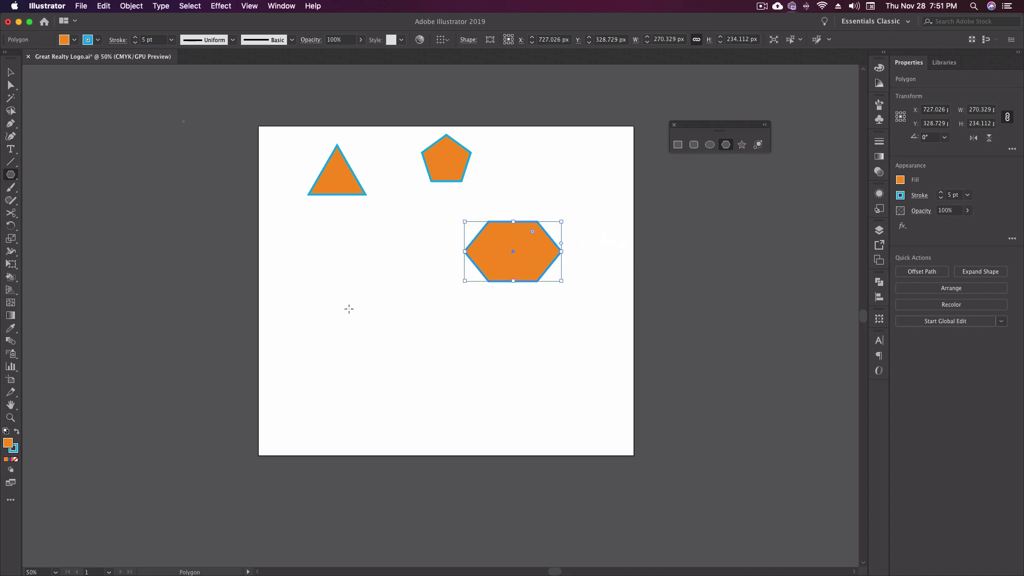
pyautogui.moveTo(342, 304)
pyautogui.mouseDown()
pyautogui.moveTo(361, 340)
pyautogui.moveTo(376, 316)
pyautogui.moveTo(366, 336)
pyautogui.moveTo(408, 339)
pyautogui.moveTo(365, 312)
pyautogui.moveTo(315, 337)
pyautogui.moveTo(382, 344)
pyautogui.moveTo(387, 357)
pyautogui.moveTo(390, 310)
pyautogui.moveTo(374, 284)
pyautogui.moveTo(344, 299)
pyautogui.moveTo(347, 344)
pyautogui.moveTo(373, 333)
pyautogui.moveTo(369, 301)
pyautogui.moveTo(378, 367)
pyautogui.moveTo(359, 332)
pyautogui.mouseUp()
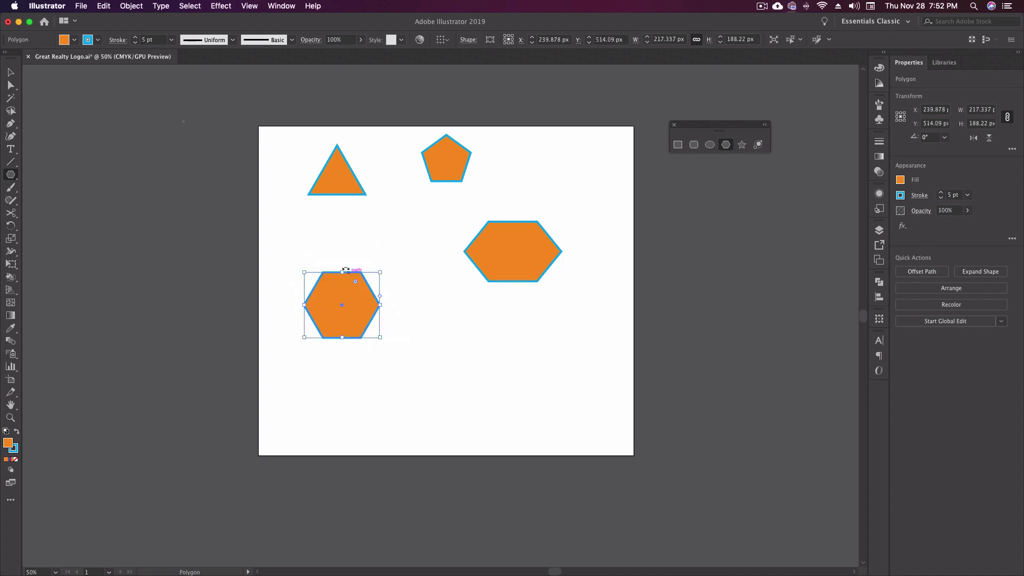
pyautogui.moveTo(344, 274); pyautogui.dragTo(342, 291)
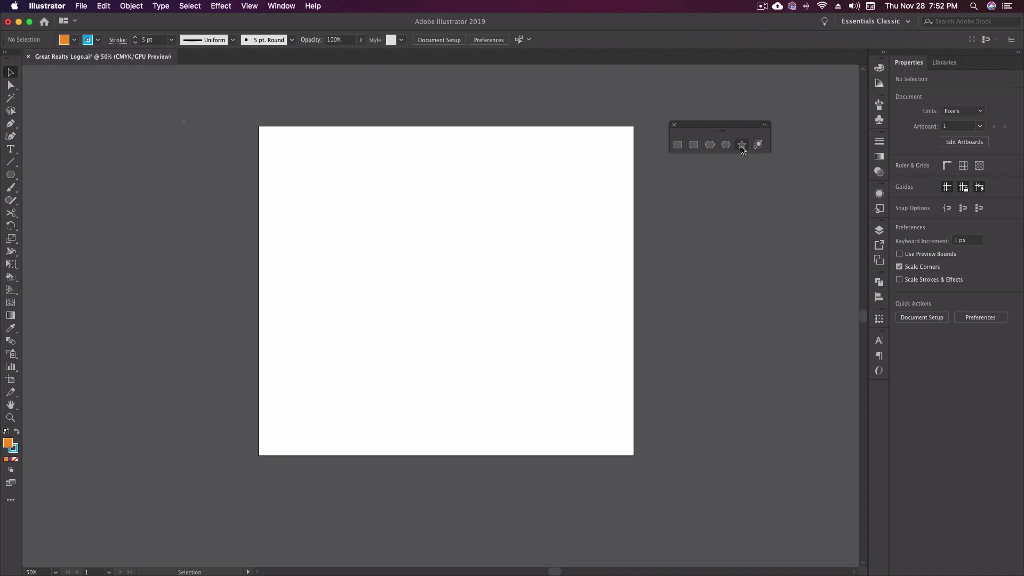
pyautogui.click(742, 146)
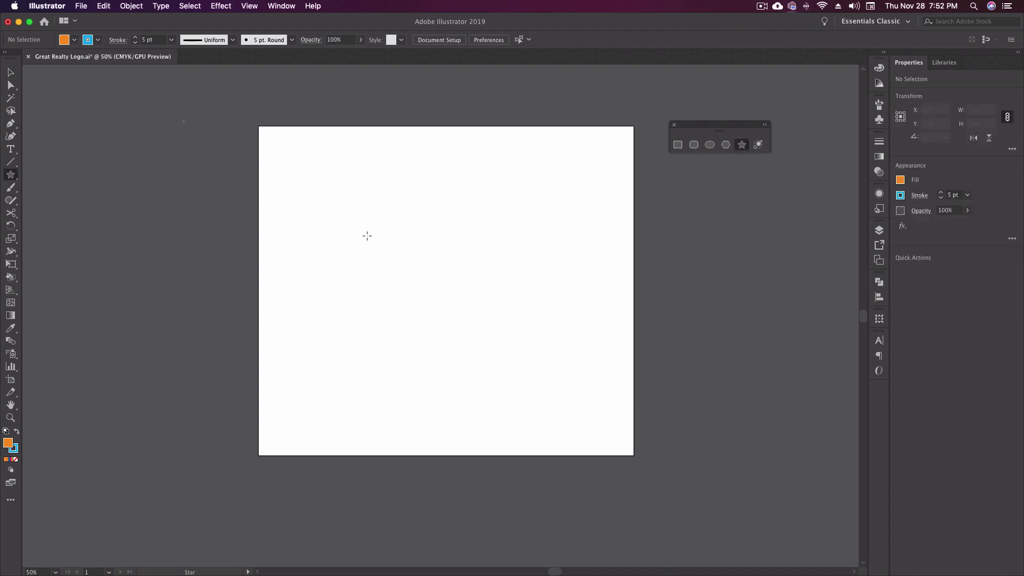
# Drag out a nine-pointed star, shortening its points and adjusting its size and rotation
pyautogui.moveTo(367, 236); pyautogui.dragTo(419, 303)
pyautogui.press('Up')
pyautogui.press('Up')
pyautogui.press('Up')
pyautogui.press('Up')
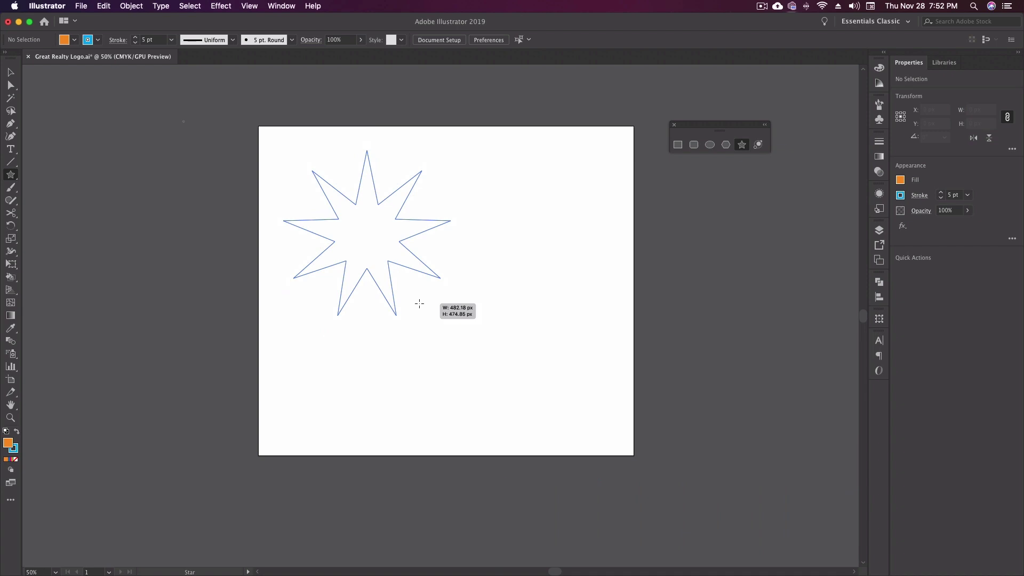
pyautogui.moveTo(425, 304); pyautogui.dragTo(402, 274)
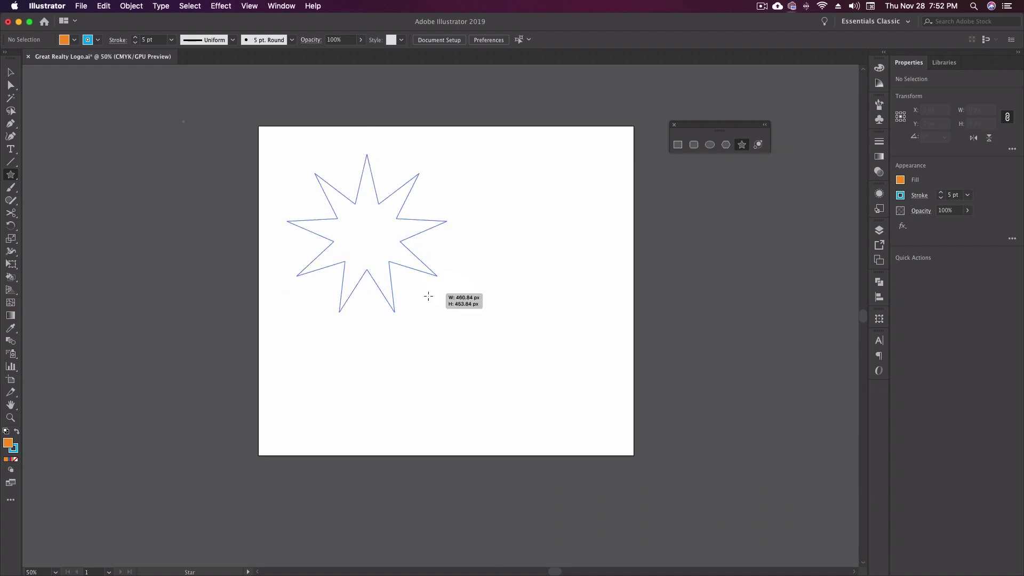
pyautogui.moveTo(428, 296); pyautogui.dragTo(404, 257)
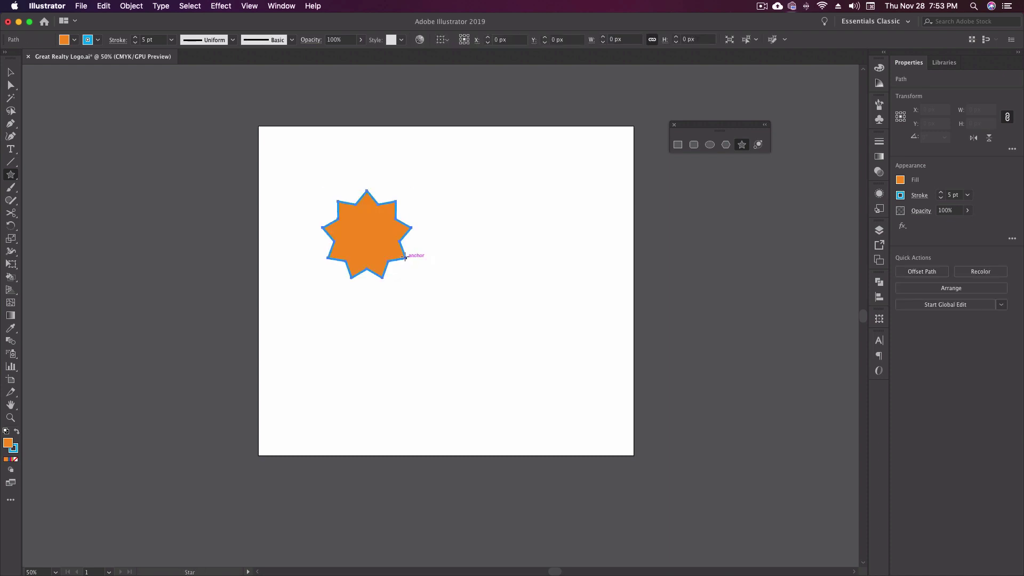
# Fill the star crimson with a black outline and scale it up
pyautogui.click(75, 40)
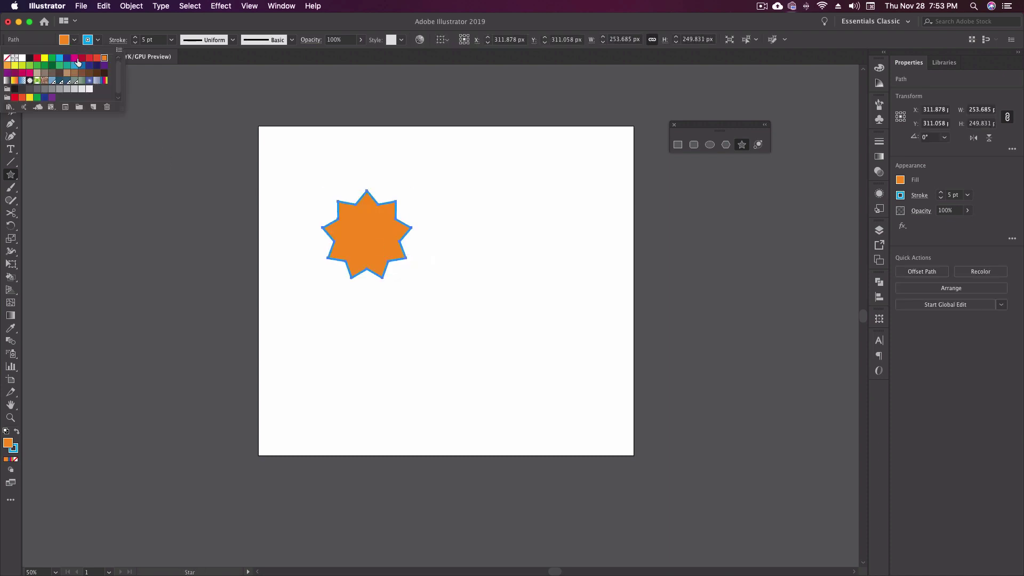
pyautogui.click(78, 60)
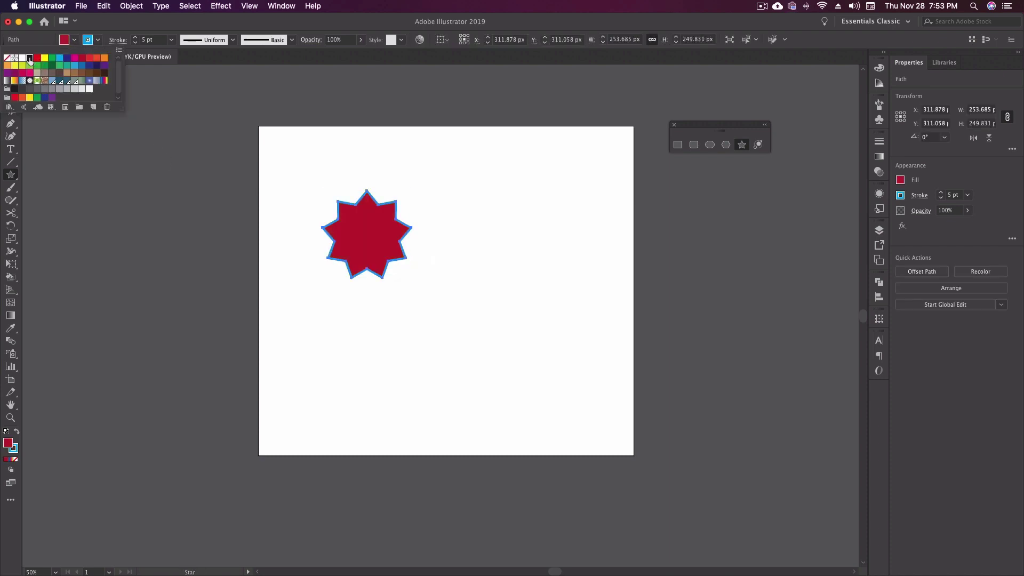
pyautogui.click(29, 57)
pyautogui.press('v')
pyautogui.moveTo(395, 280); pyautogui.dragTo(433, 313)
# Add the text 'You're #1' in a text box at the artboard's upper left
pyautogui.press('t')
pyautogui.click(275, 190)
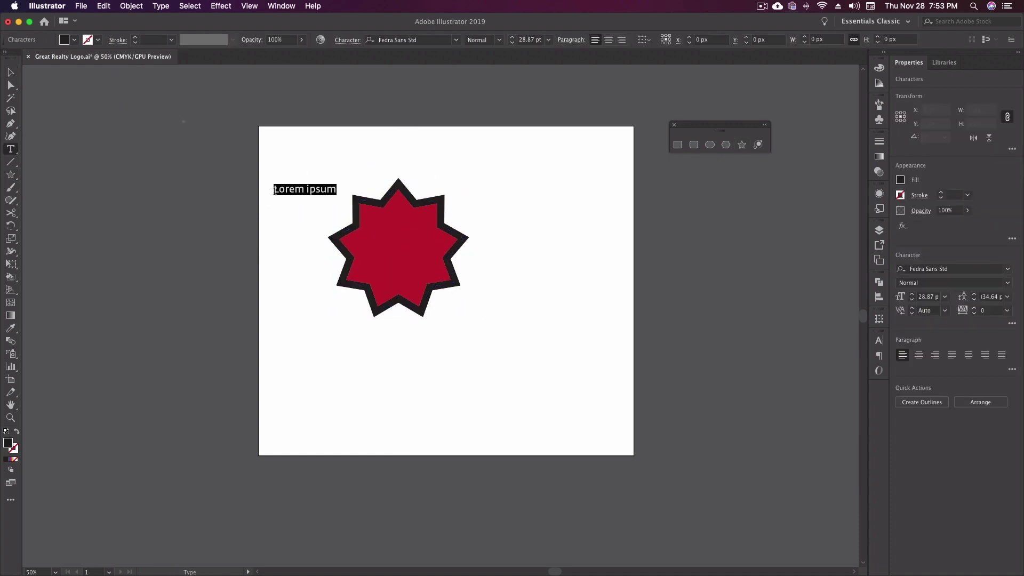
pyautogui.write('Your')
pyautogui.press('Escape')
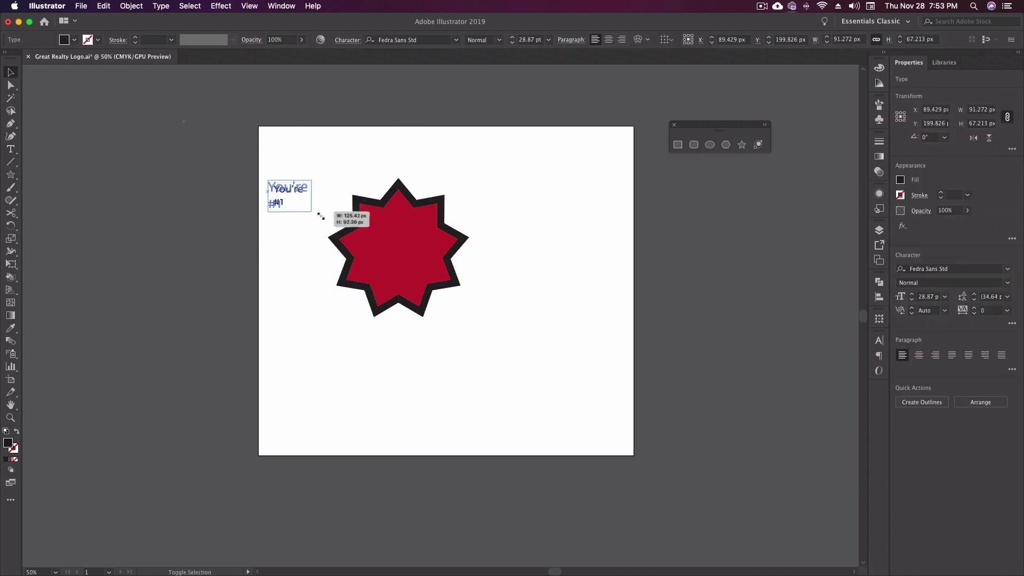
# Move the text into the star, convert it to outlines, and enlarge the #1
pyautogui.rightClick(407, 230)
pyautogui.moveTo(290, 197); pyautogui.dragTo(427, 283)
pyautogui.click(446, 299)
pyautogui.click(377, 248)
pyautogui.click(418, 228)
pyautogui.moveTo(418, 229); pyautogui.dragTo(418, 229)
pyautogui.click(520, 228)
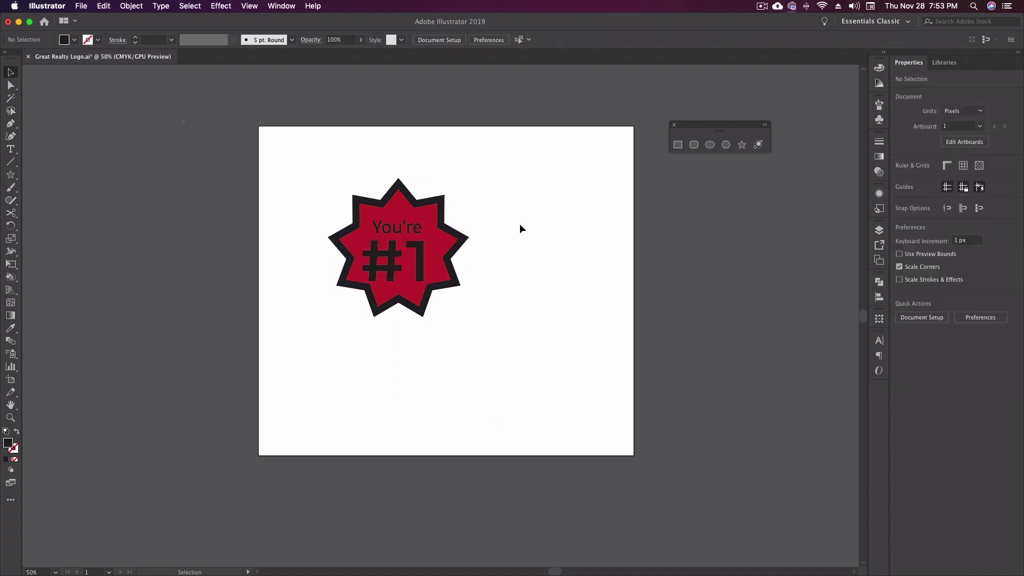